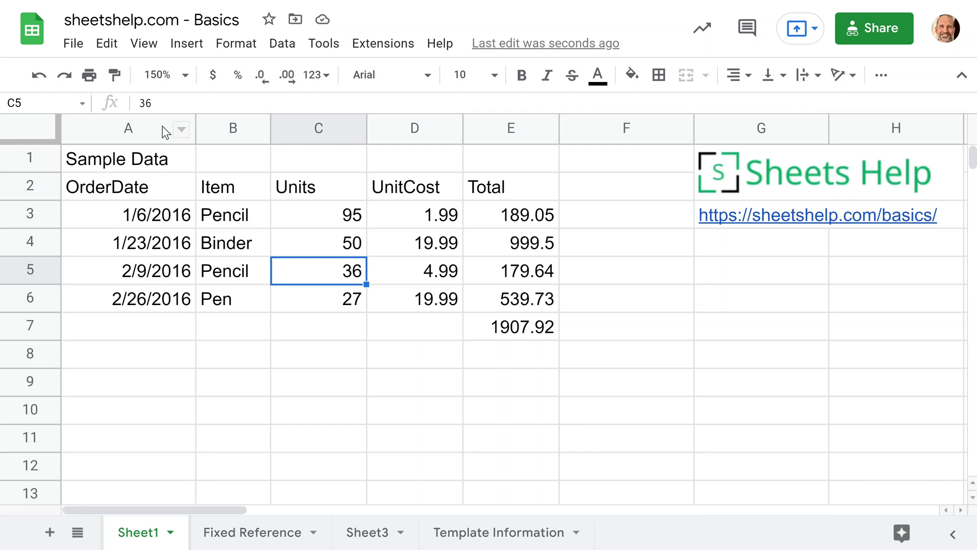
Select columns A, B and C, then rows 1–3, one at a time.
{"action": "left_click", "coordinate": [165, 131]}
{"action": "left_click", "coordinate": [249, 130]}
{"action": "left_click", "coordinate": [296, 132]}
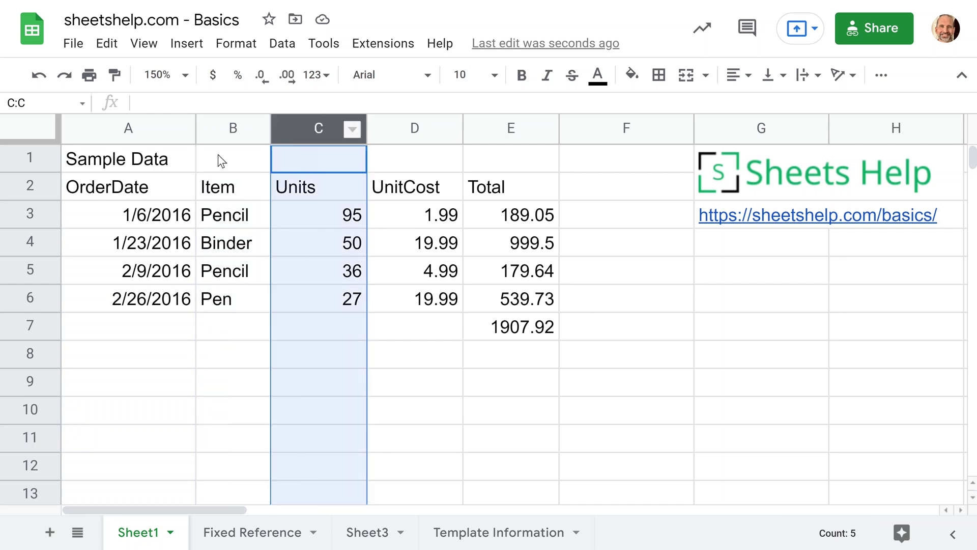
{"action": "left_click", "coordinate": [30, 160]}
{"action": "left_click", "coordinate": [31, 187]}
{"action": "left_click", "coordinate": [34, 214]}
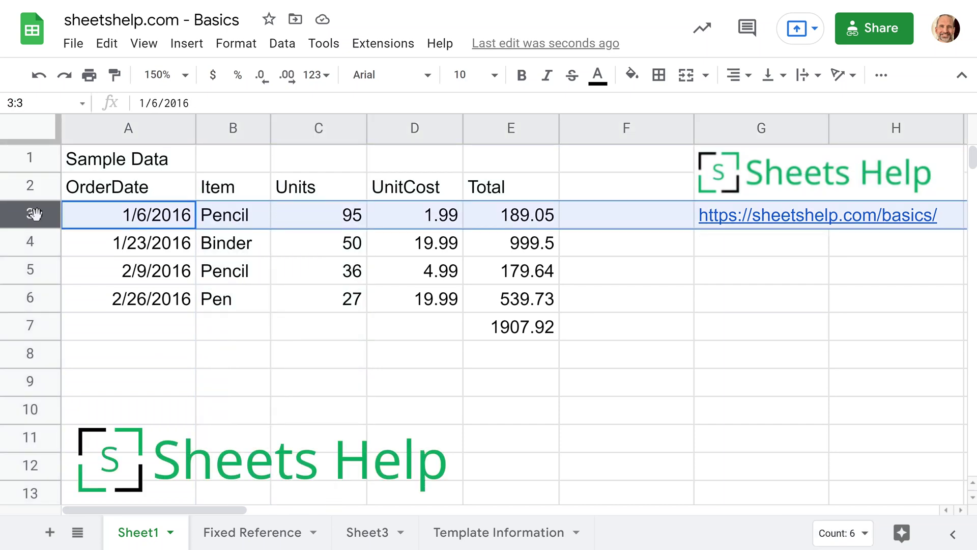
{"action": "left_click", "coordinate": [333, 224]}
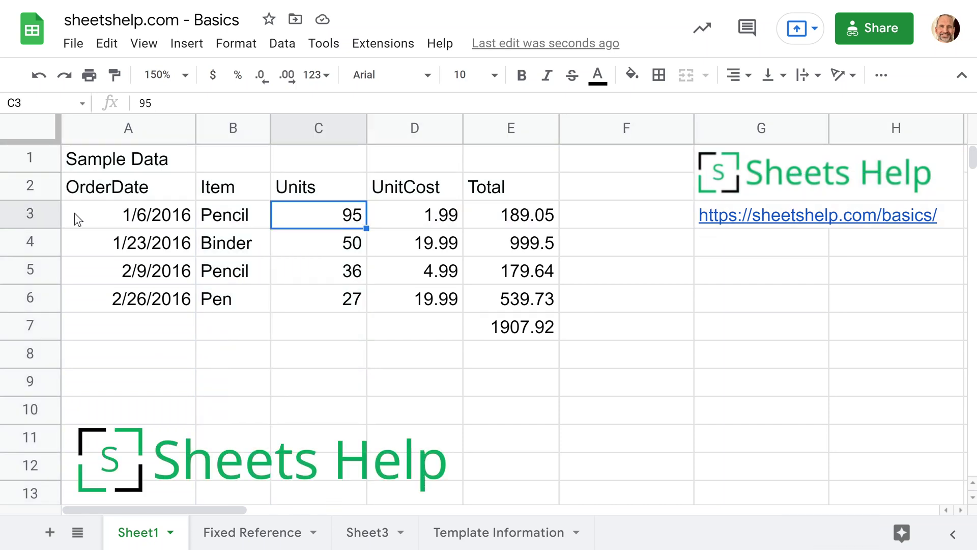
{"action": "left_click", "coordinate": [37, 212]}
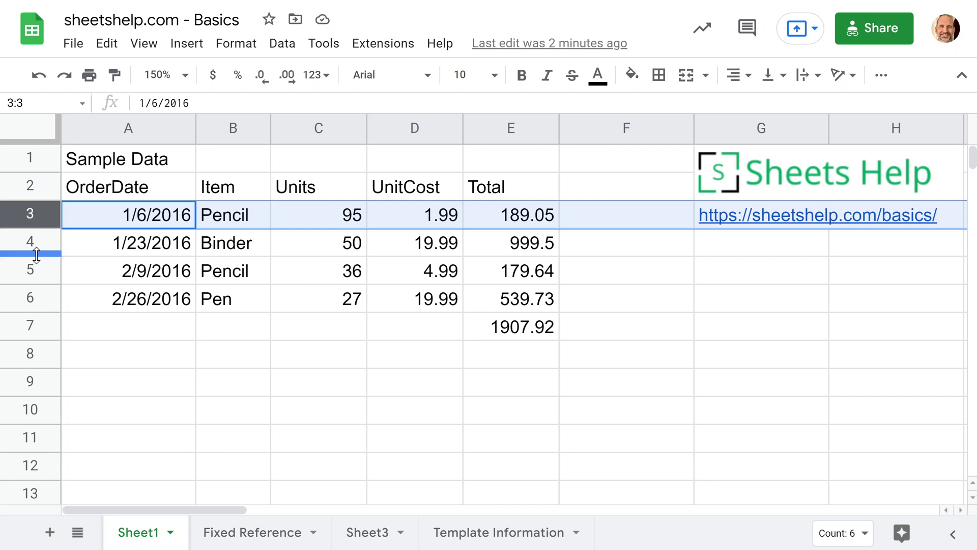
Select the OrderDate heading, the Item and Units columns, and cells C3 through C6.
{"action": "left_click", "coordinate": [162, 198]}
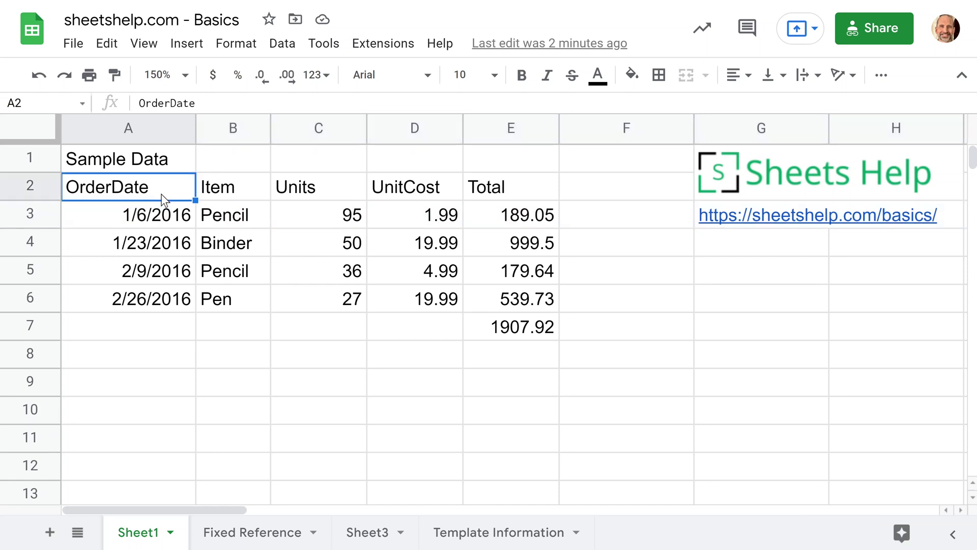
{"action": "left_click", "coordinate": [224, 204]}
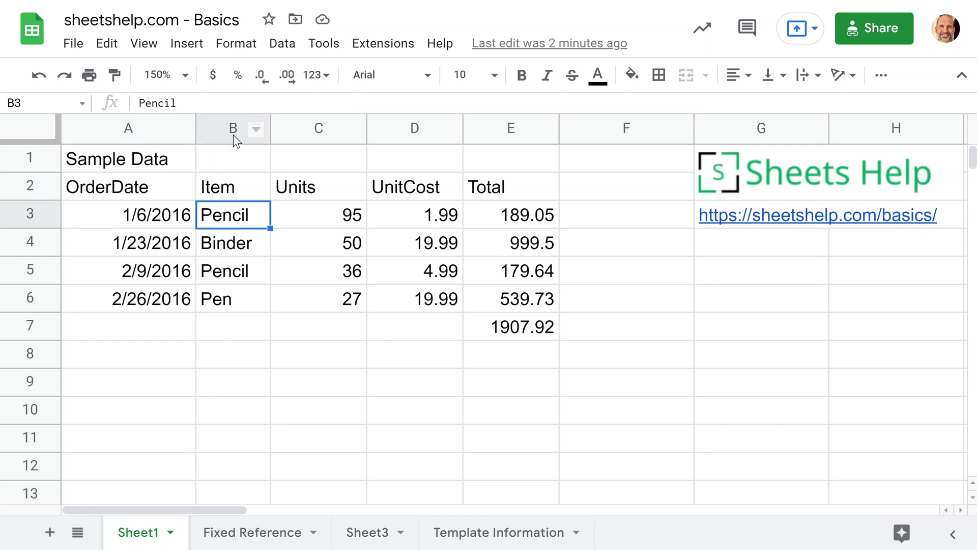
{"action": "left_click", "coordinate": [232, 132]}
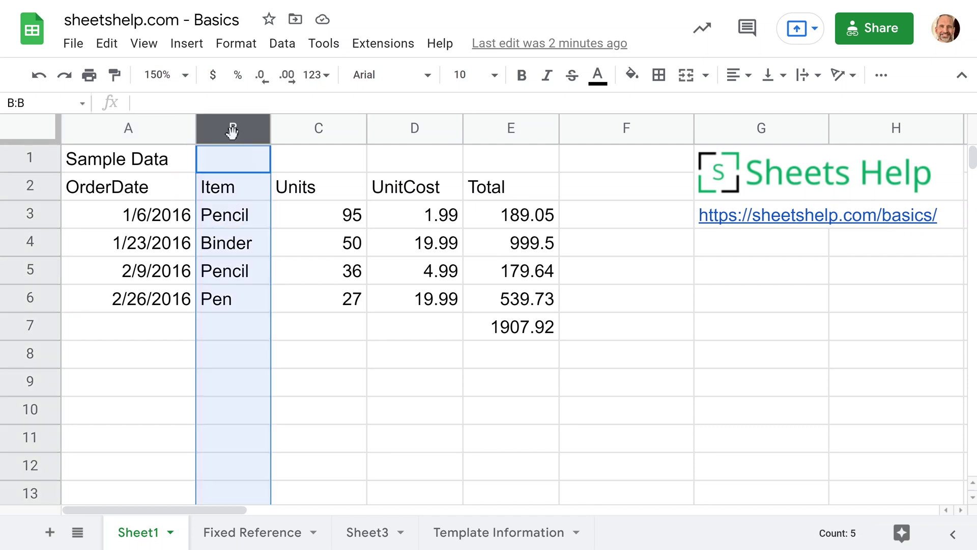
{"action": "left_click", "coordinate": [322, 132]}
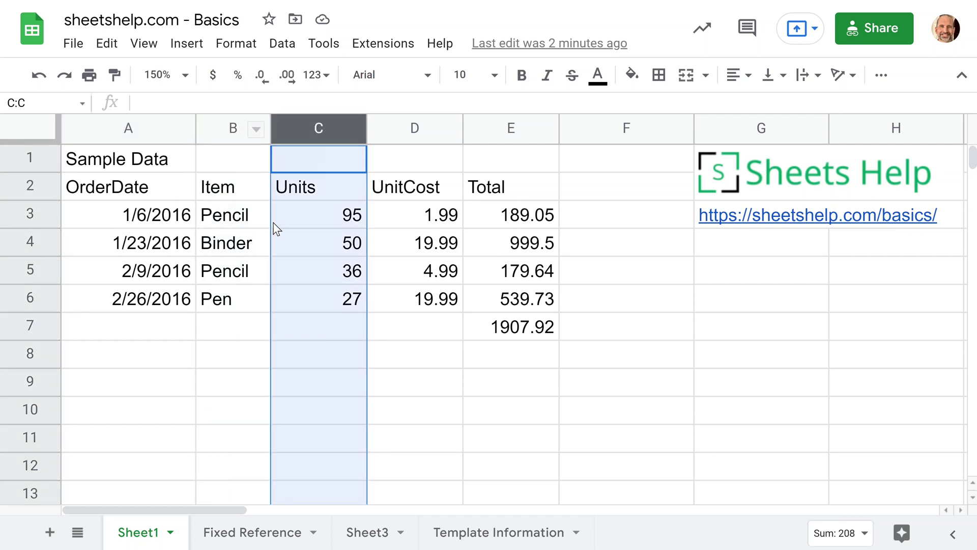
{"action": "left_click", "coordinate": [342, 225]}
{"action": "left_click", "coordinate": [345, 248]}
{"action": "left_click", "coordinate": [347, 272]}
{"action": "left_click", "coordinate": [350, 304]}
Select the 2/9/2016 Pencil order in row 5 and delete the whole row.
{"action": "left_click", "coordinate": [206, 280]}
{"action": "key", "text": "shift+Right"}
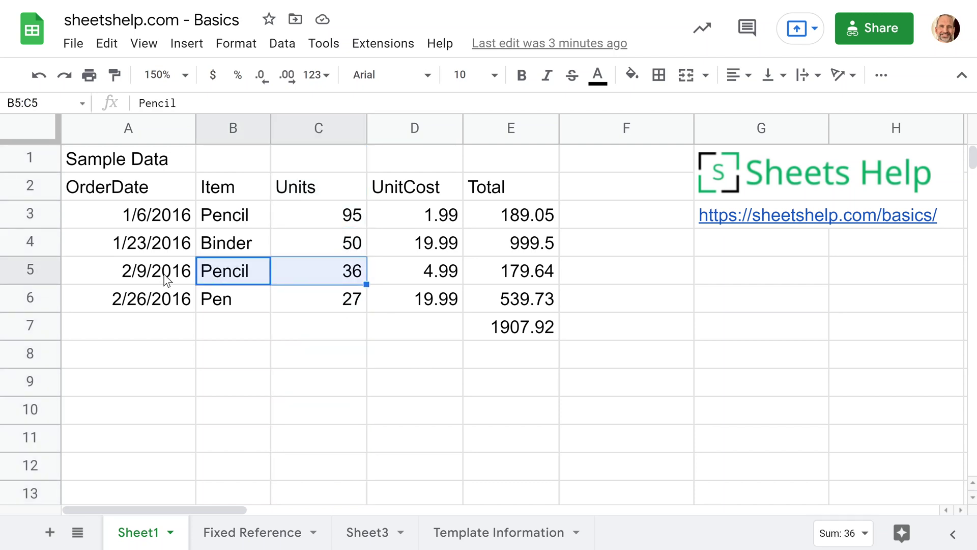
{"action": "left_click_drag", "start_coordinate": [111, 276], "coordinate": [499, 271]}
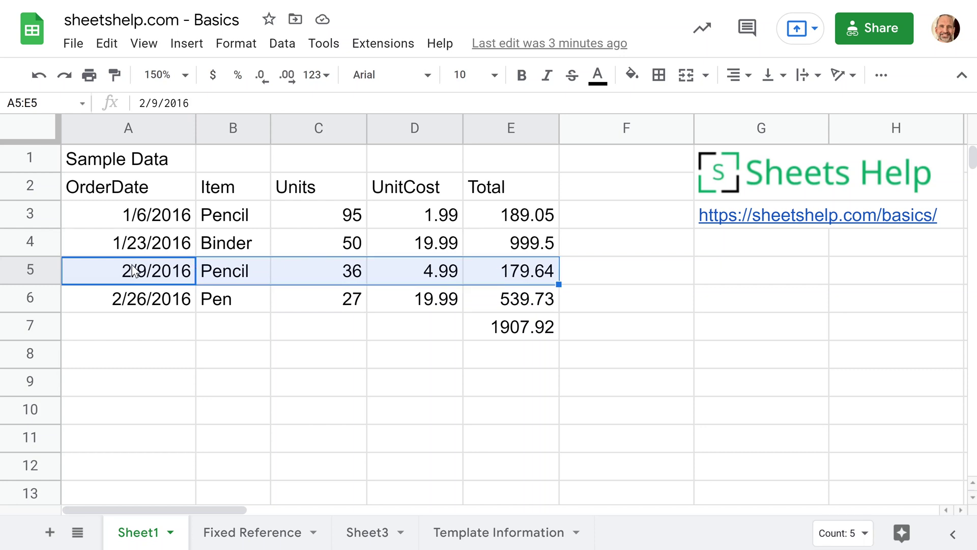
{"action": "left_click", "coordinate": [33, 270]}
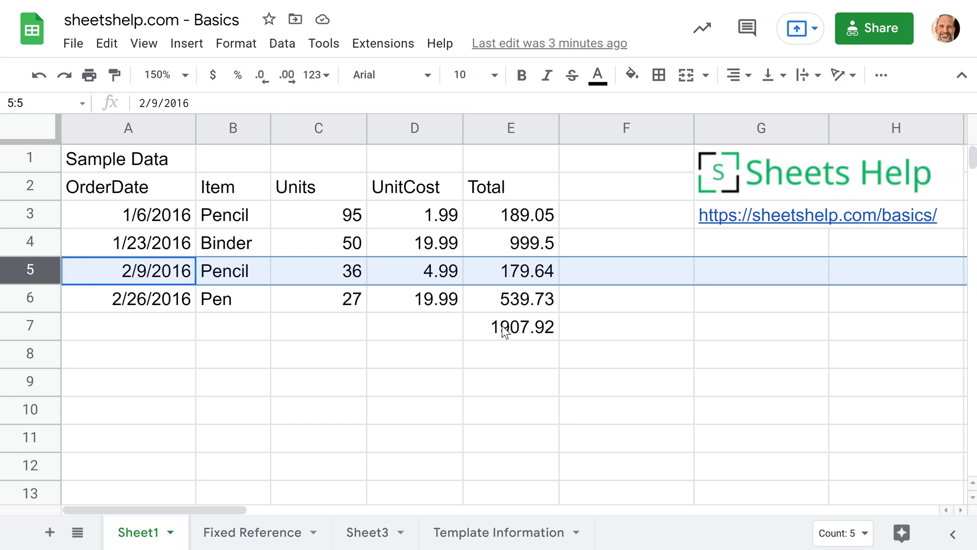
{"action": "right_click", "coordinate": [429, 273]}
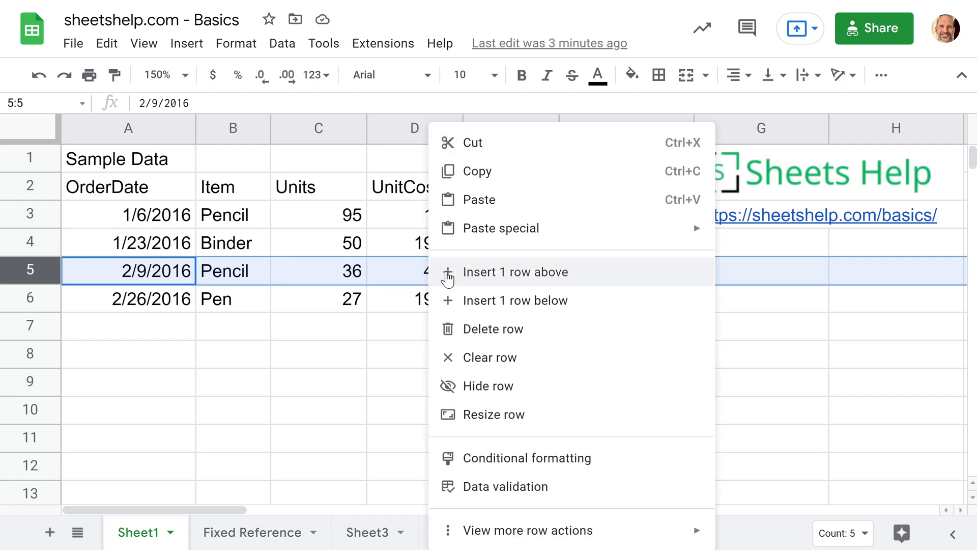
{"action": "left_click", "coordinate": [497, 330]}
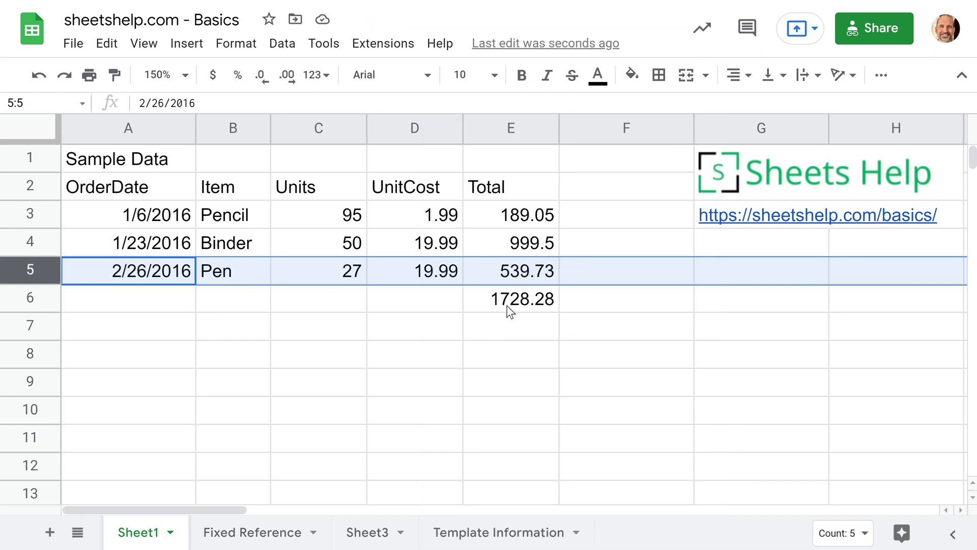
{"action": "left_click", "coordinate": [20, 214]}
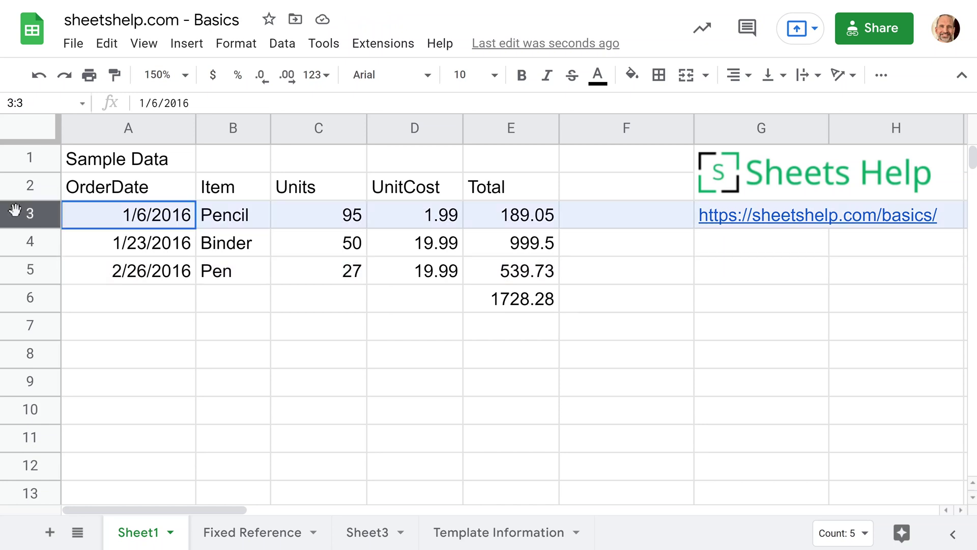
{"action": "left_click", "coordinate": [29, 238]}
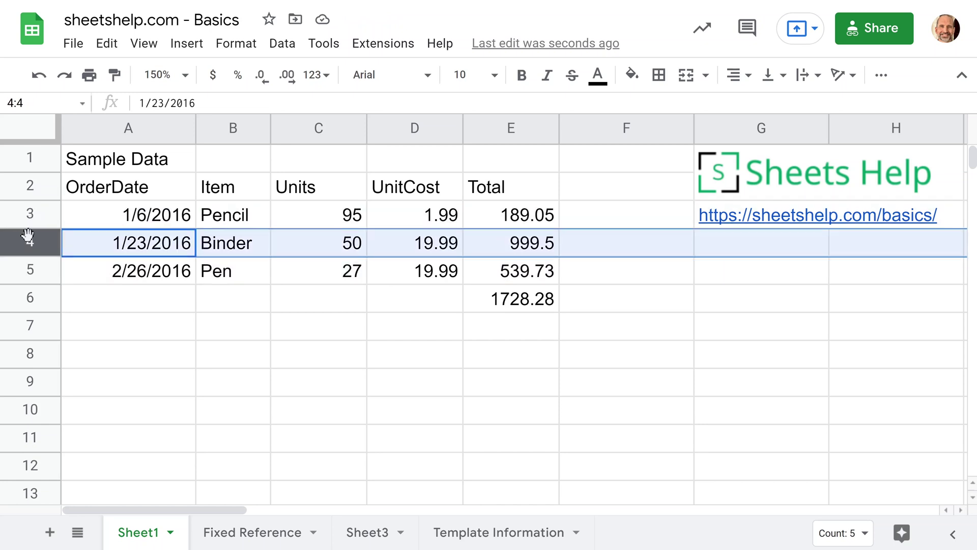
{"action": "left_click", "coordinate": [31, 268]}
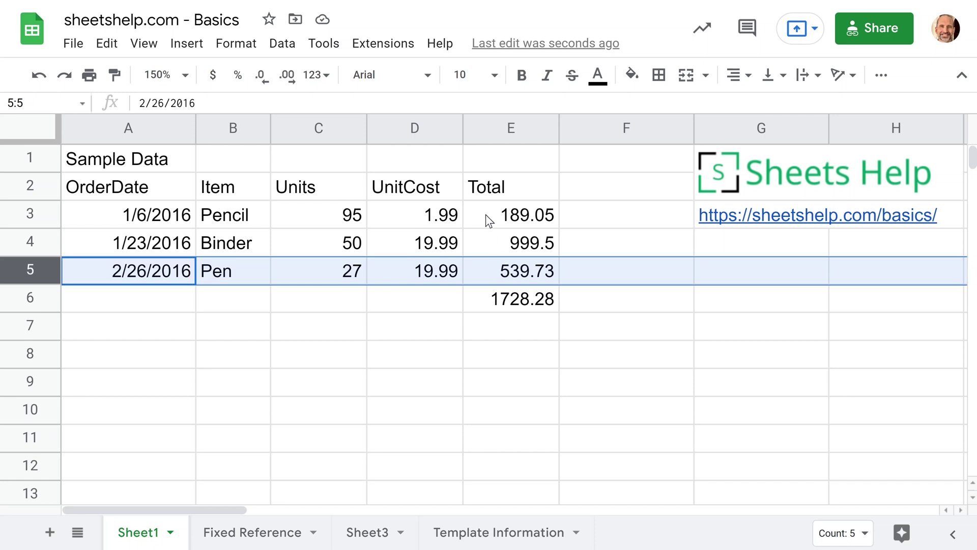
{"action": "double_click", "coordinate": [489, 270]}
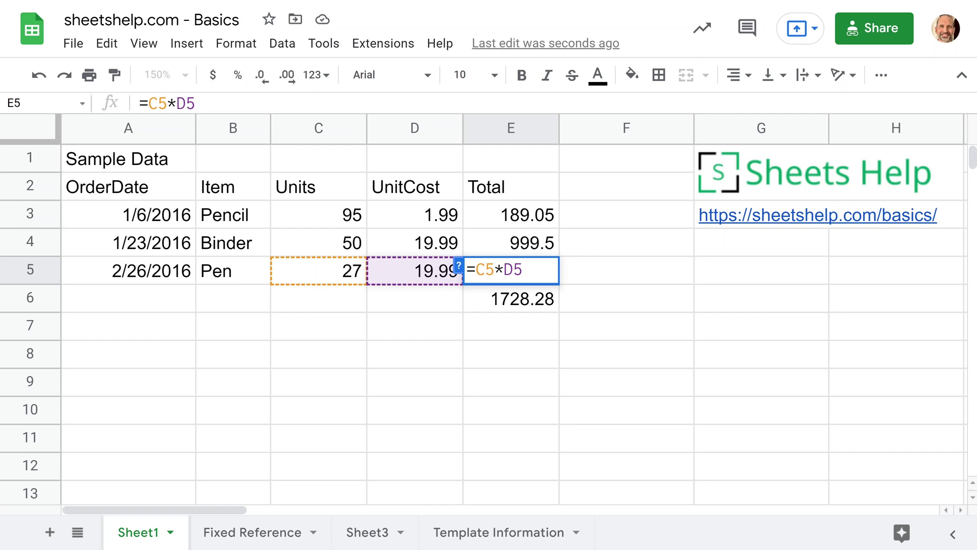
{"action": "left_click", "coordinate": [517, 275]}
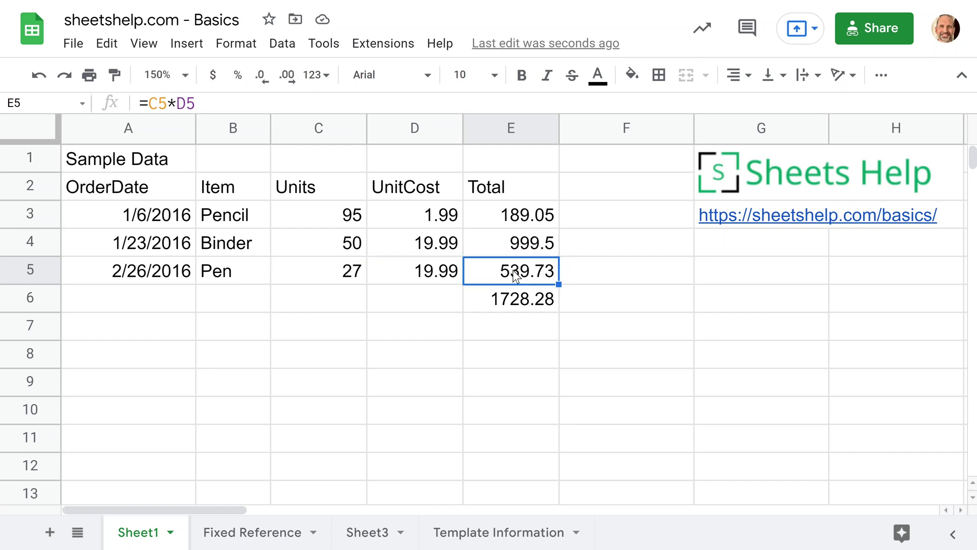
{"action": "double_click", "coordinate": [522, 306]}
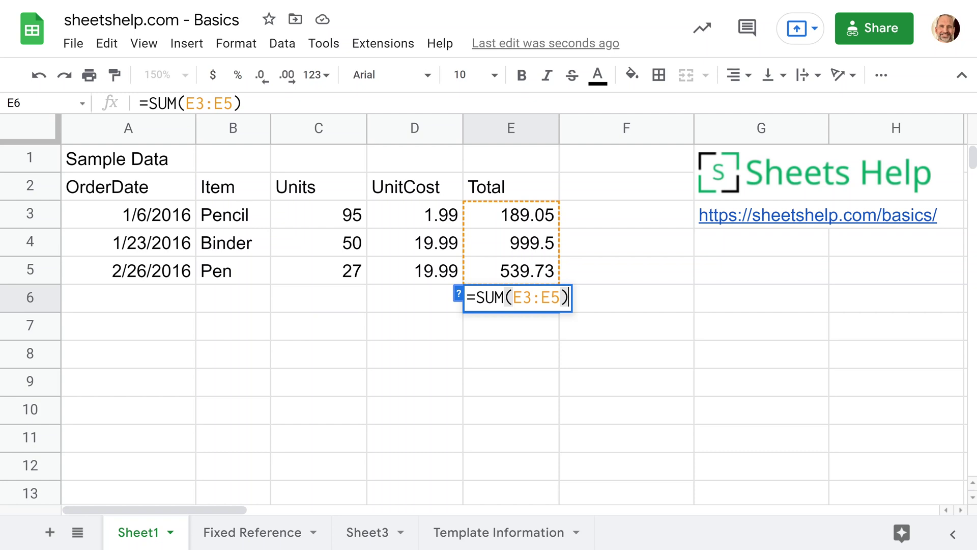
{"action": "key", "text": "Return"}
{"action": "left_click", "coordinate": [552, 299]}
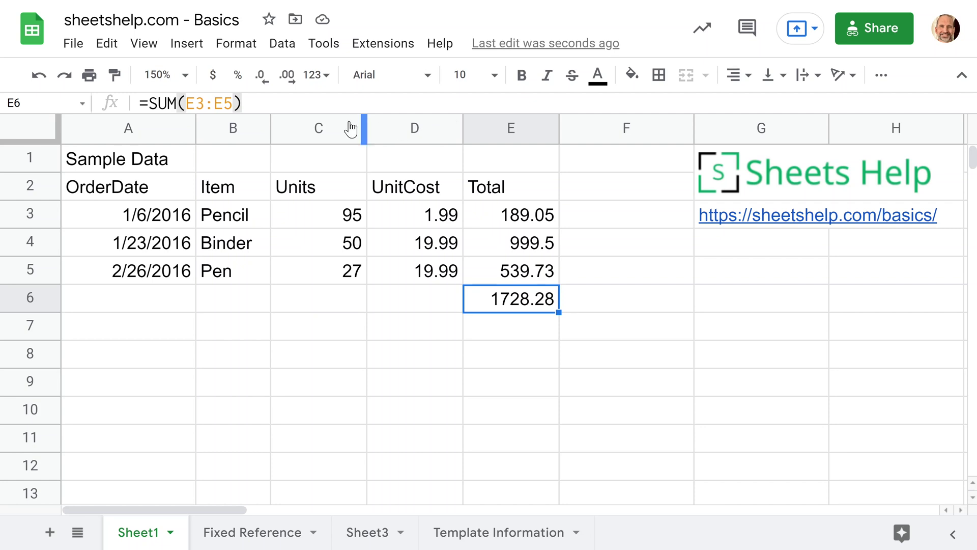
Select column B (Item) and delete it, shifting Units, UnitCost and Total left.
{"action": "left_click", "coordinate": [235, 128]}
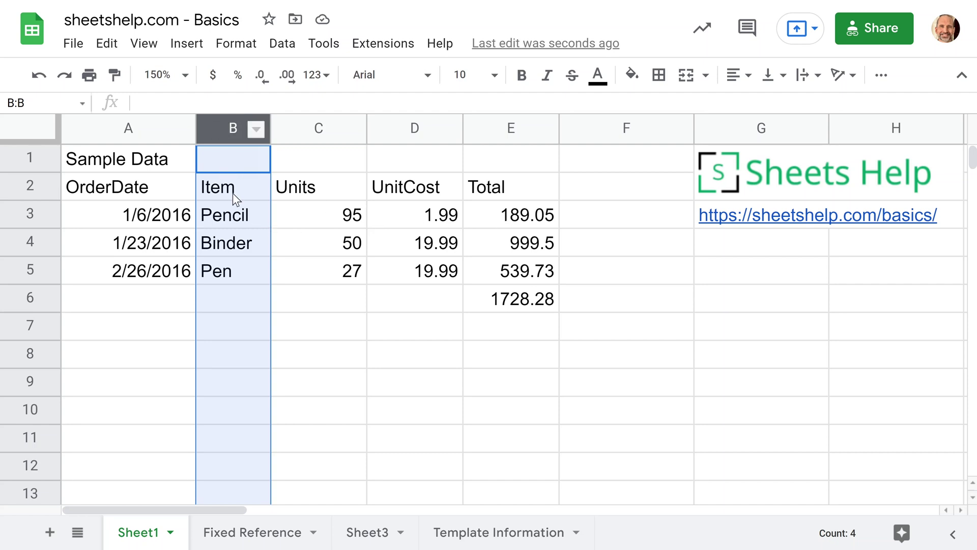
{"action": "right_click", "coordinate": [229, 128]}
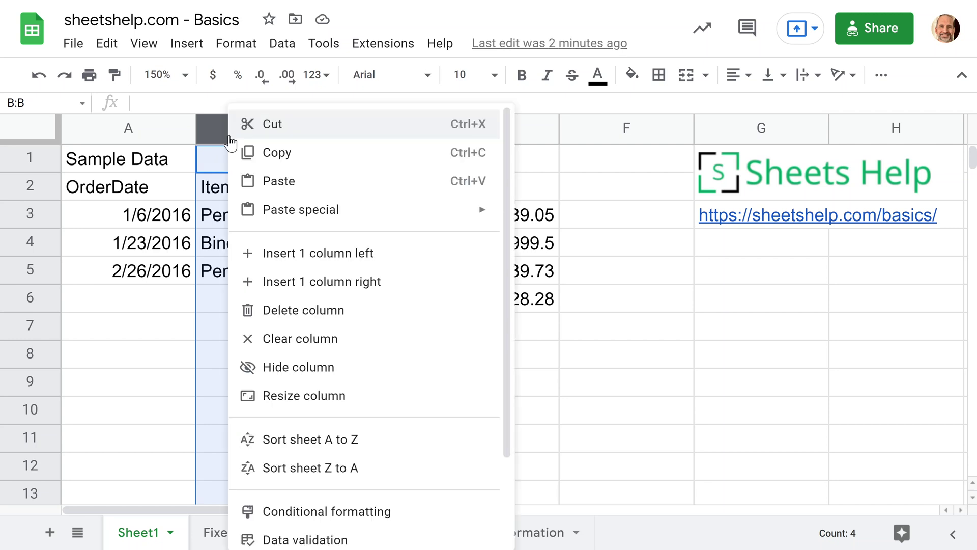
{"action": "left_click", "coordinate": [258, 319]}
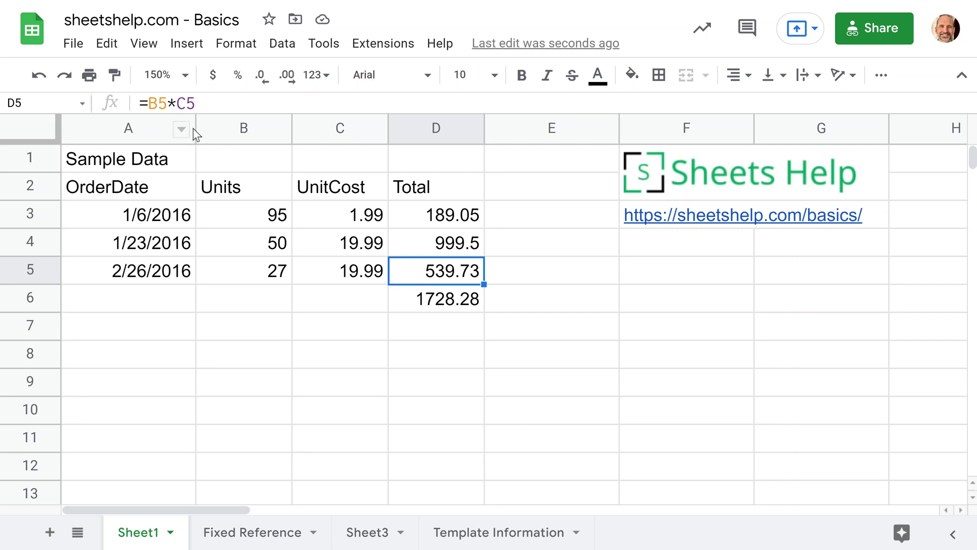
Inspect the Total formula in D3 without changing it.
{"action": "left_click", "coordinate": [223, 129]}
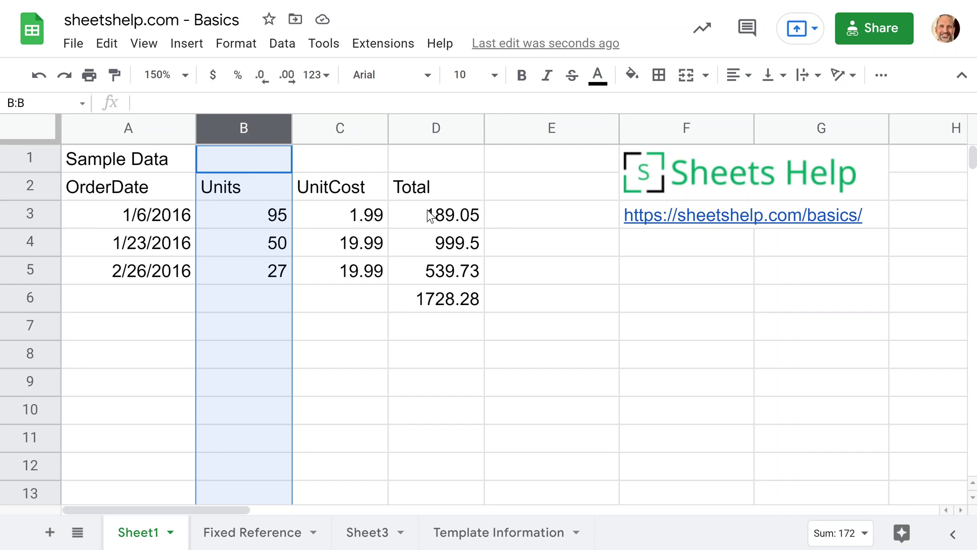
{"action": "double_click", "coordinate": [396, 213]}
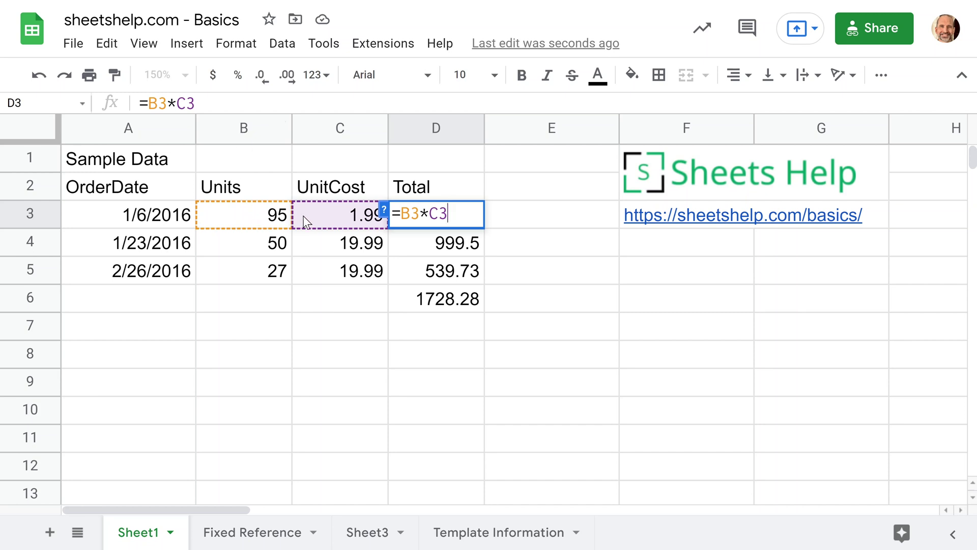
{"action": "key", "text": "Escape"}
Delete the UnitCost column and check the resulting #REF! formula in C3.
{"action": "left_click", "coordinate": [337, 131]}
{"action": "right_click", "coordinate": [337, 131]}
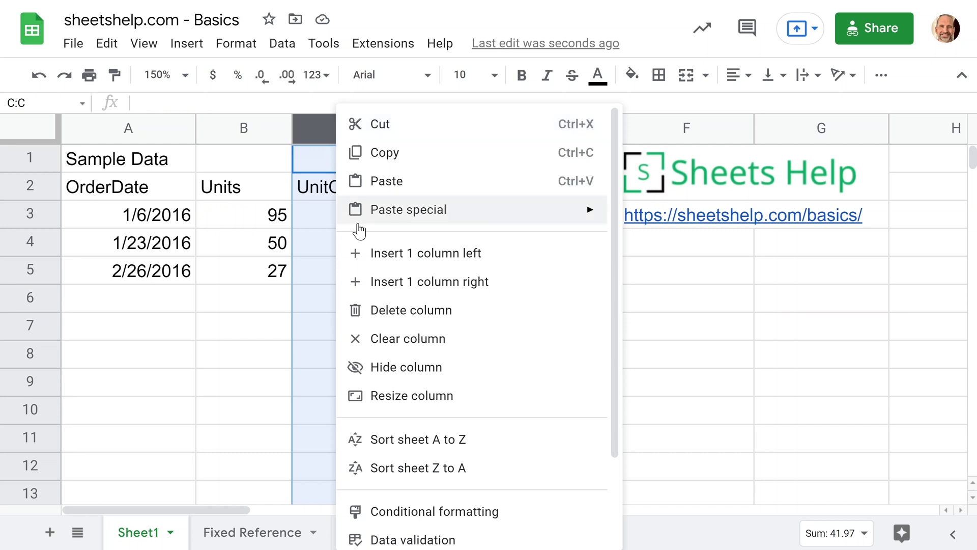
{"action": "left_click", "coordinate": [359, 310]}
{"action": "mouse_move", "coordinate": [352, 224]}
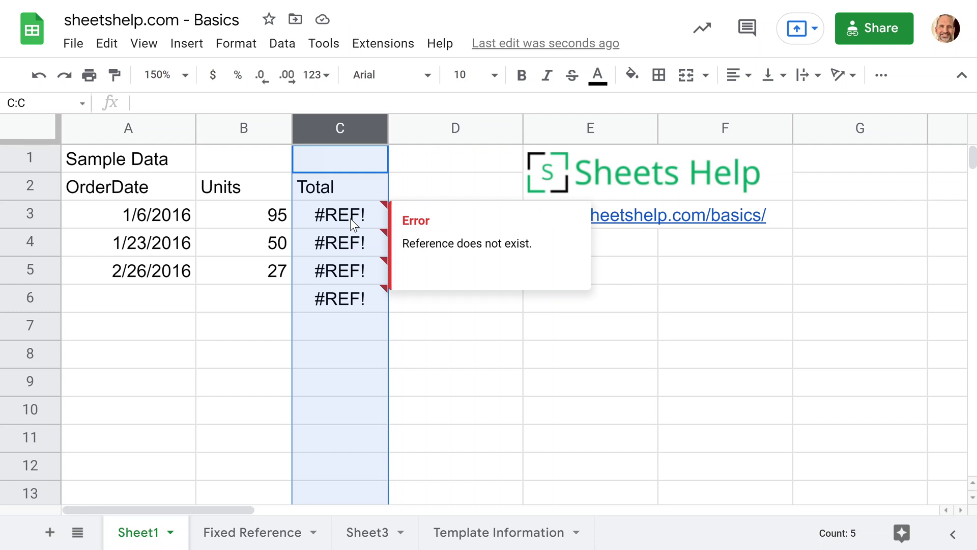
{"action": "left_click", "coordinate": [353, 224]}
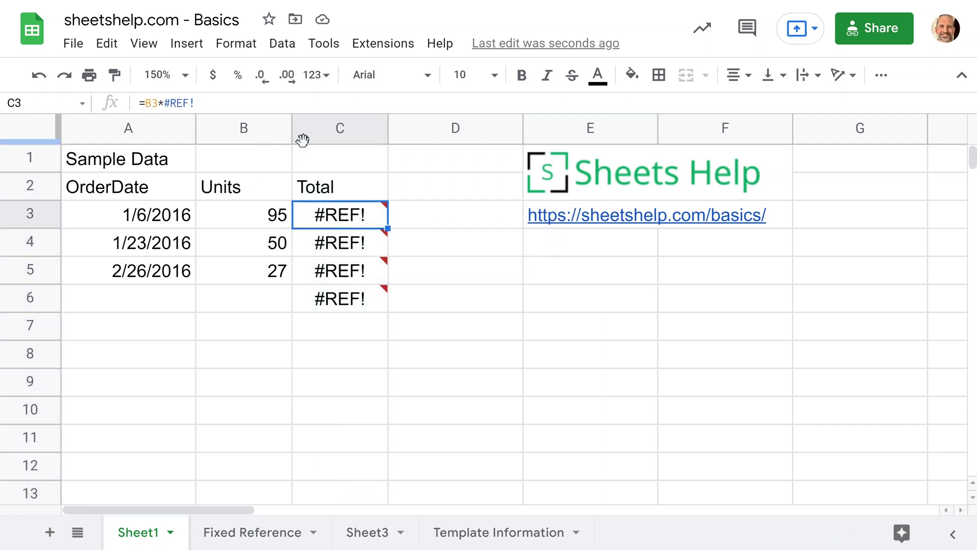
{"action": "mouse_move", "coordinate": [330, 214]}
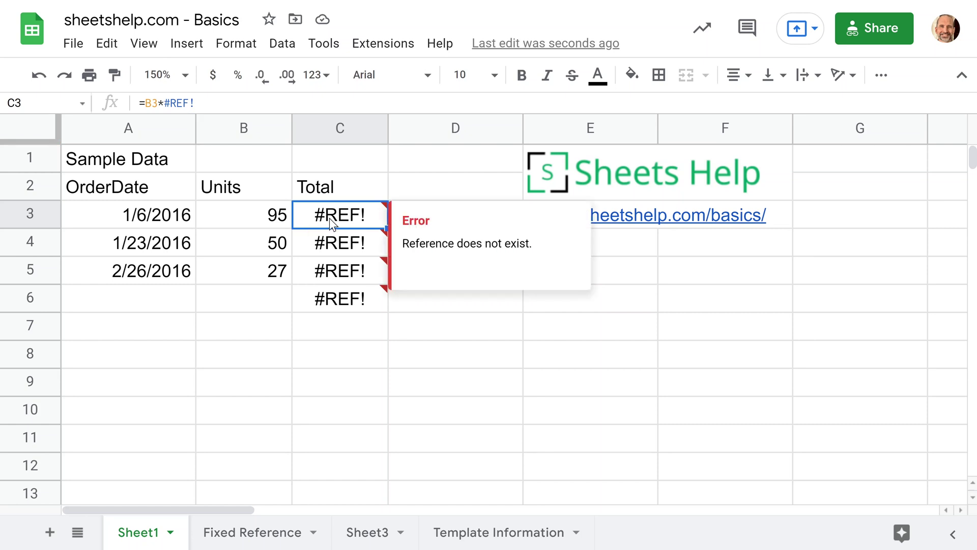
Undo the deletion to bring UnitCost back, and select the Total cells D3:D5.
{"action": "left_click", "coordinate": [38, 76]}
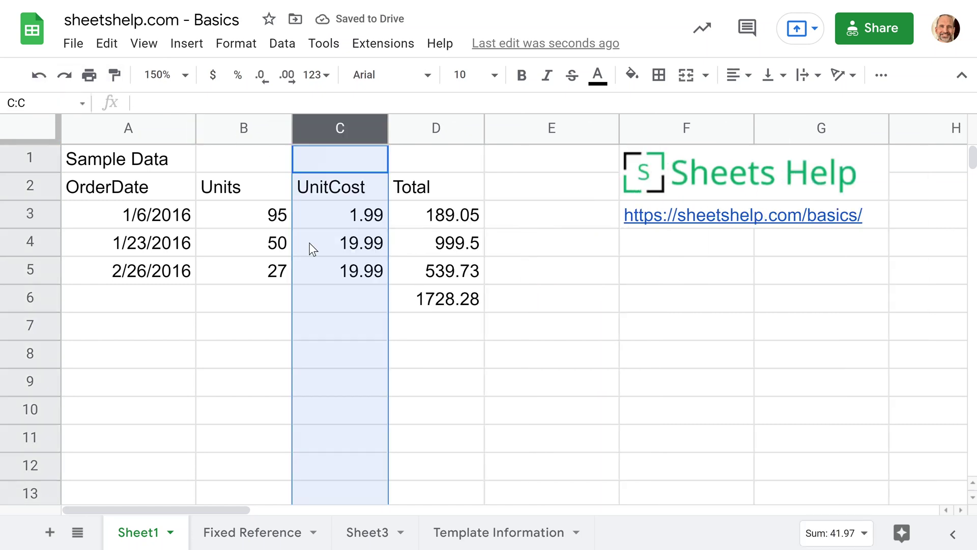
{"action": "left_click", "coordinate": [339, 216]}
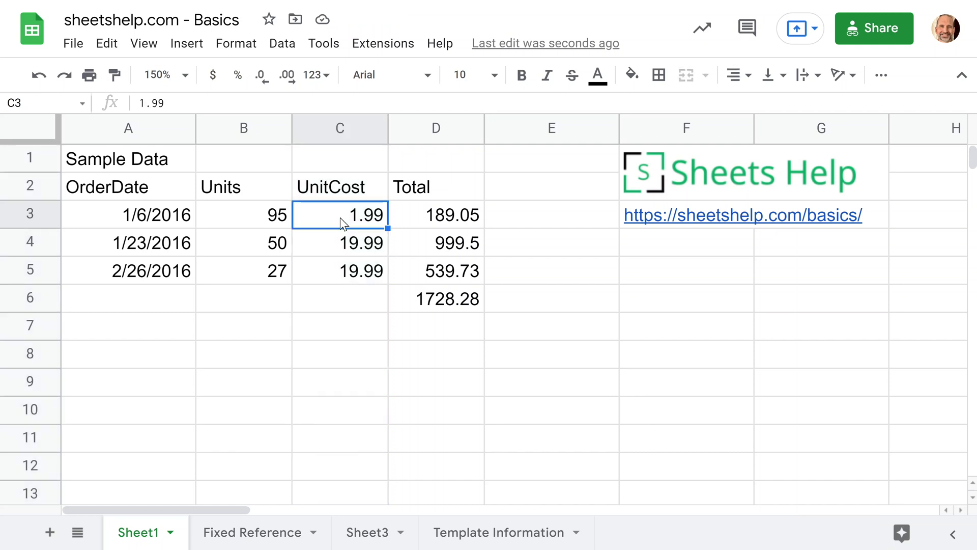
{"action": "left_click_drag", "start_coordinate": [420, 225], "coordinate": [439, 274]}
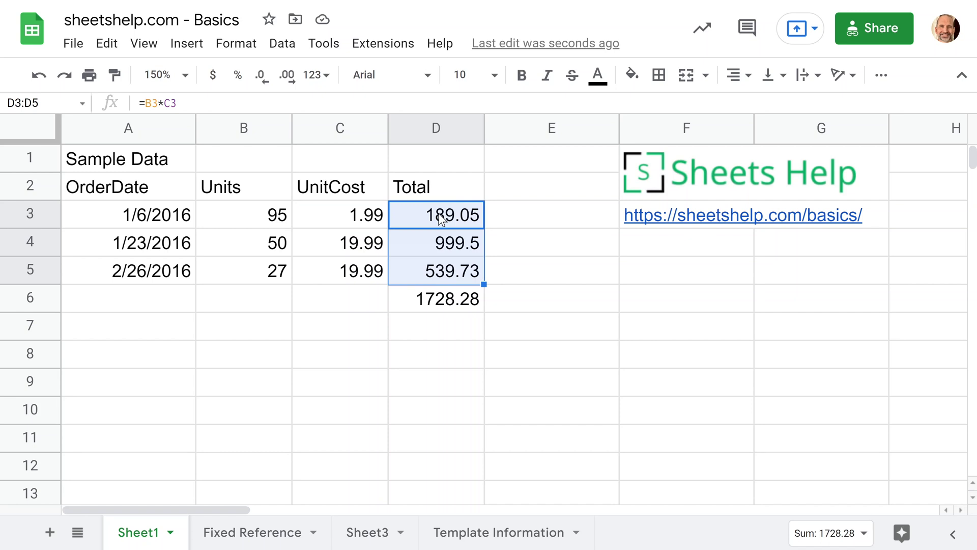
Copy D3:D5 and paste them back as values only, giving plain numbers like 189.05.
{"action": "right_click", "coordinate": [441, 244]}
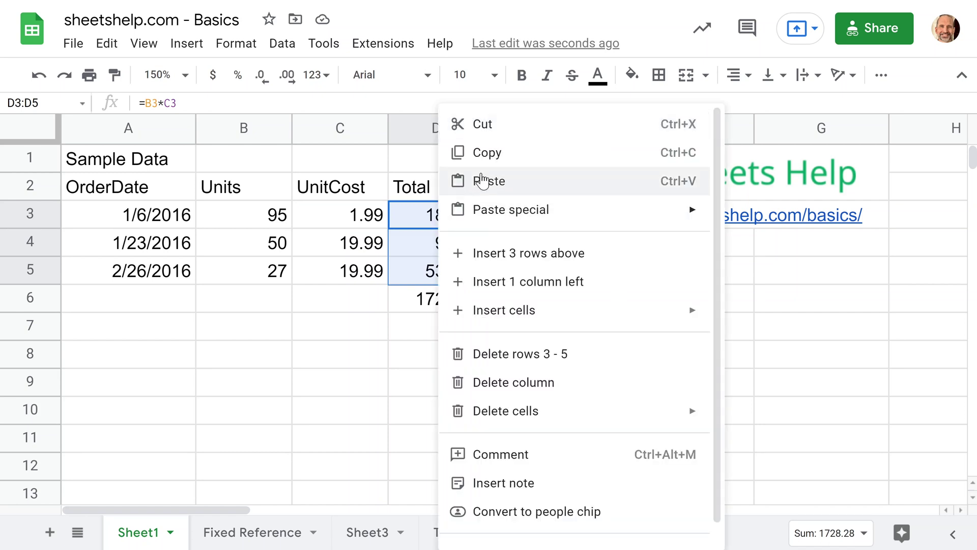
{"action": "left_click", "coordinate": [487, 152]}
{"action": "right_click", "coordinate": [455, 219]}
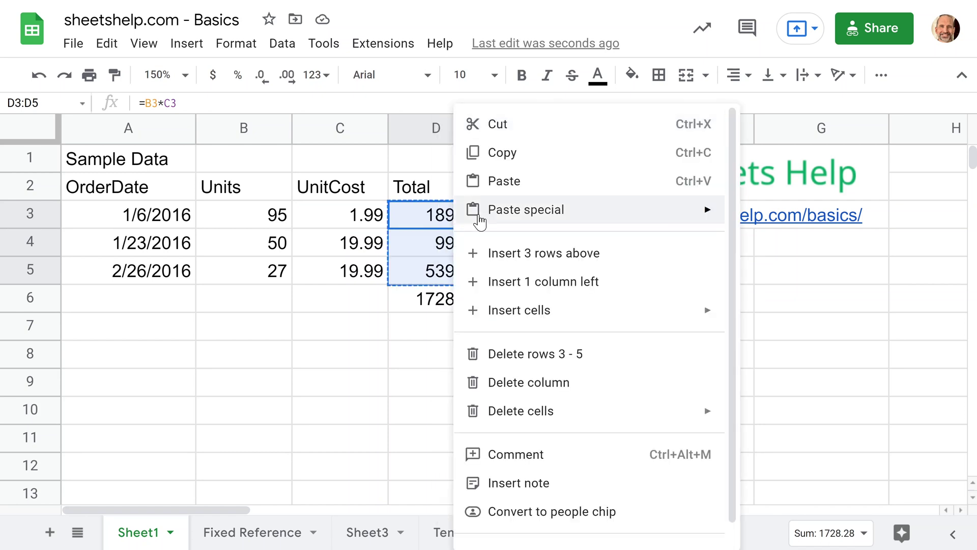
{"action": "mouse_move", "coordinate": [589, 216]}
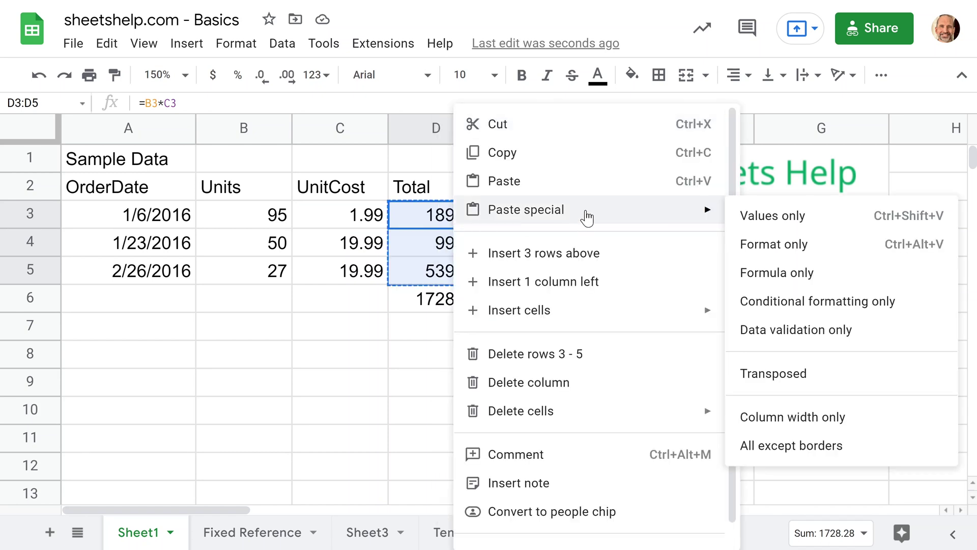
{"action": "left_click", "coordinate": [734, 217]}
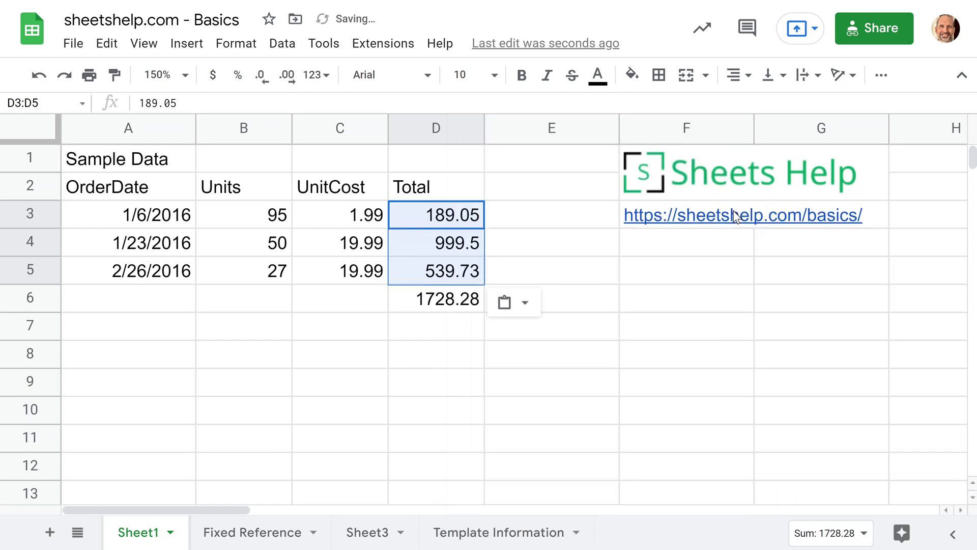
{"action": "double_click", "coordinate": [465, 224]}
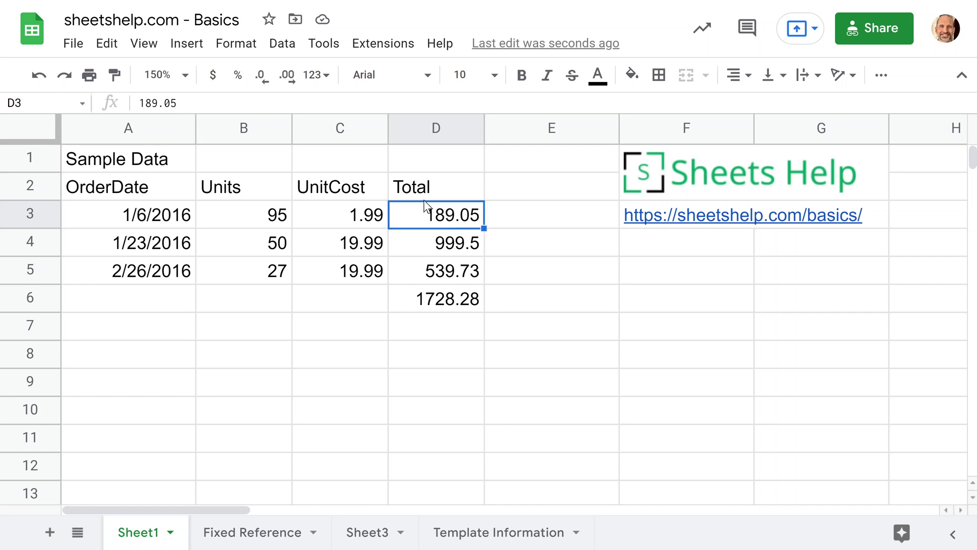
{"action": "right_click", "coordinate": [334, 132]}
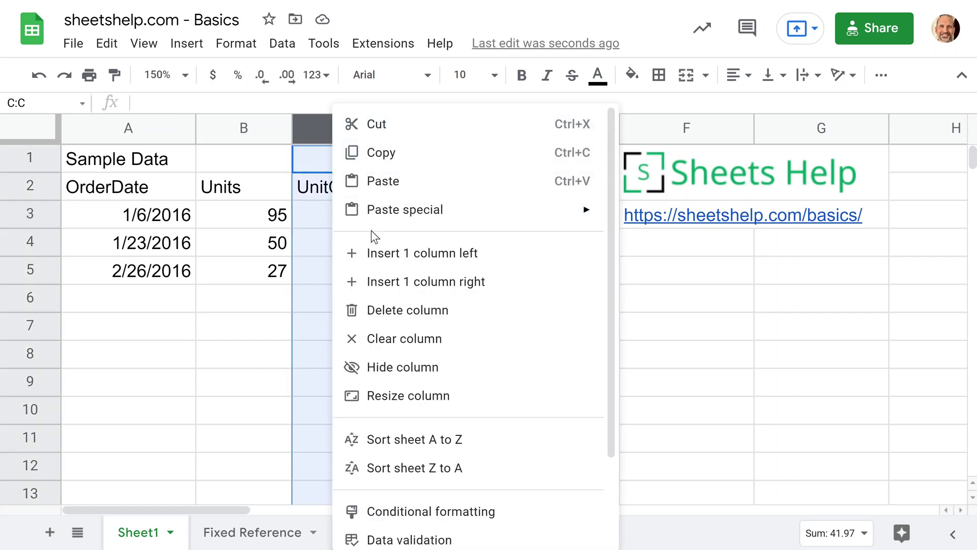
{"action": "left_click", "coordinate": [350, 311]}
{"action": "left_click", "coordinate": [368, 221]}
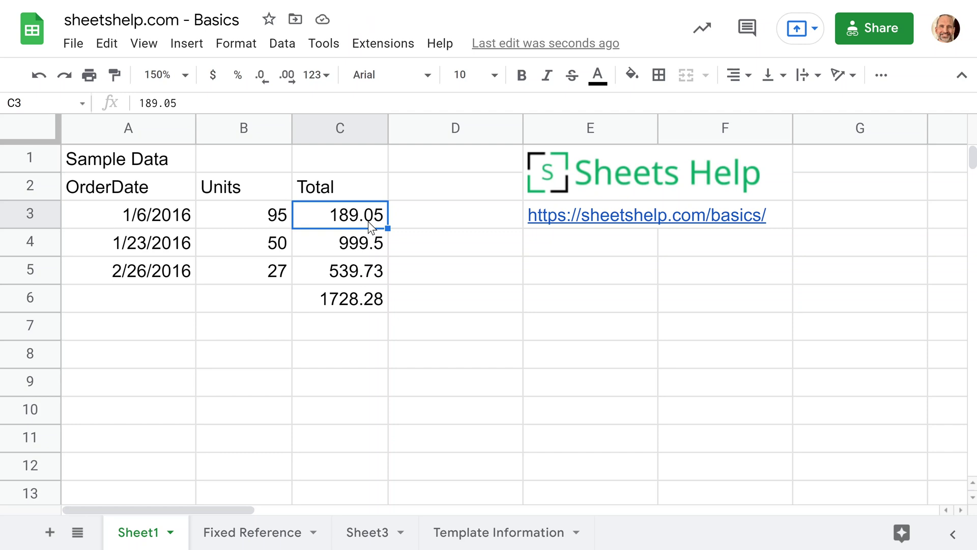
{"action": "left_click", "coordinate": [283, 227]}
{"action": "type", "text": "96"}
{"action": "key", "text": "Return"}
{"action": "left_click", "coordinate": [304, 213]}
{"action": "key", "text": "ctrl+z"}
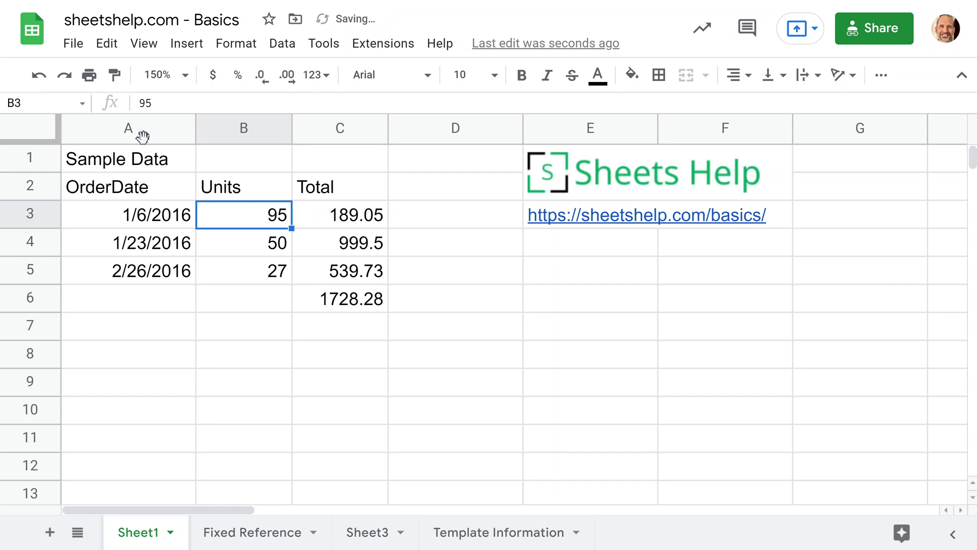
{"action": "left_click", "coordinate": [40, 75]}
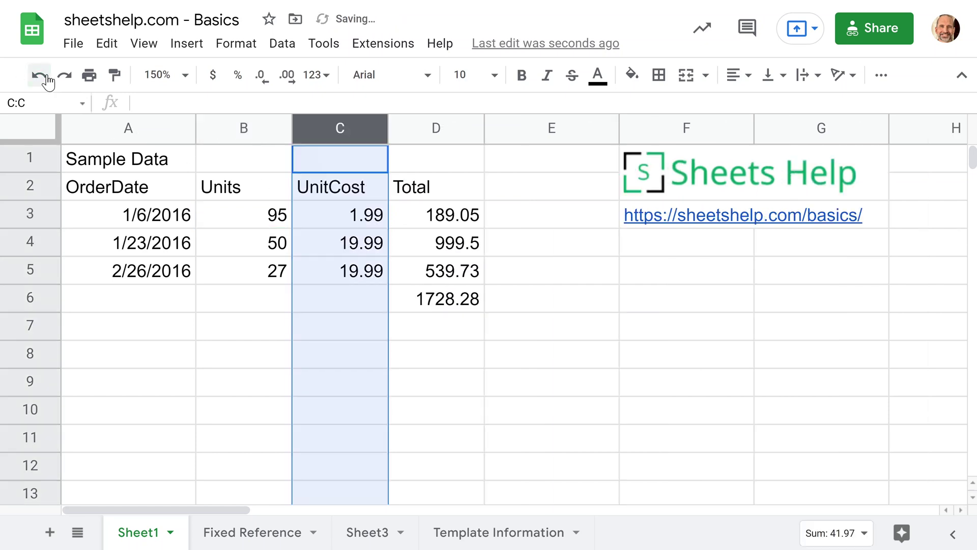
{"action": "right_click", "coordinate": [341, 127]}
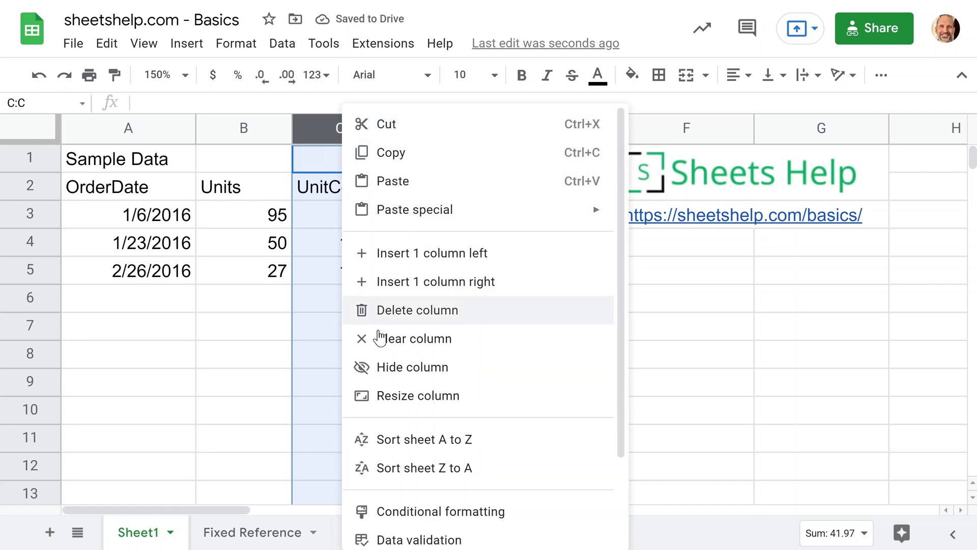
{"action": "left_click", "coordinate": [383, 370]}
{"action": "left_click", "coordinate": [245, 127]}
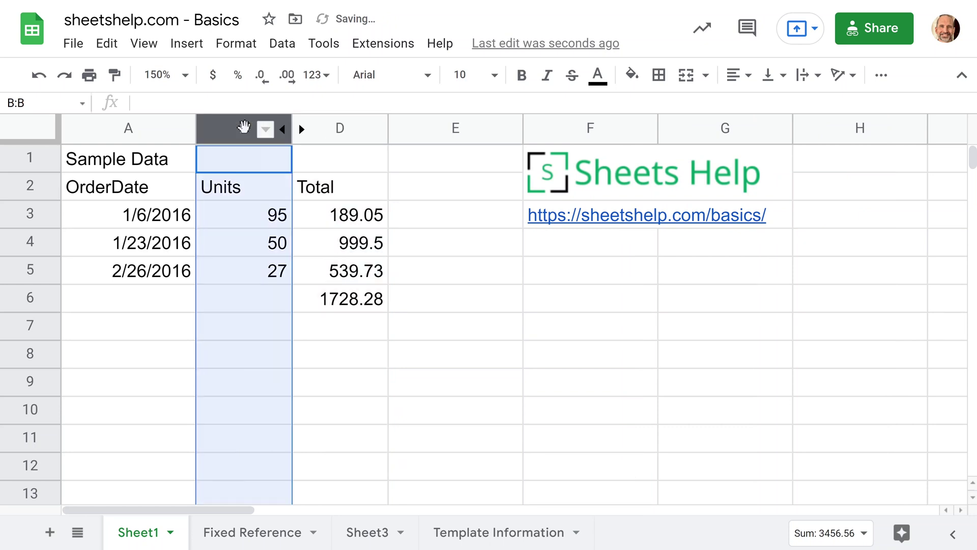
{"action": "left_click", "coordinate": [330, 127]}
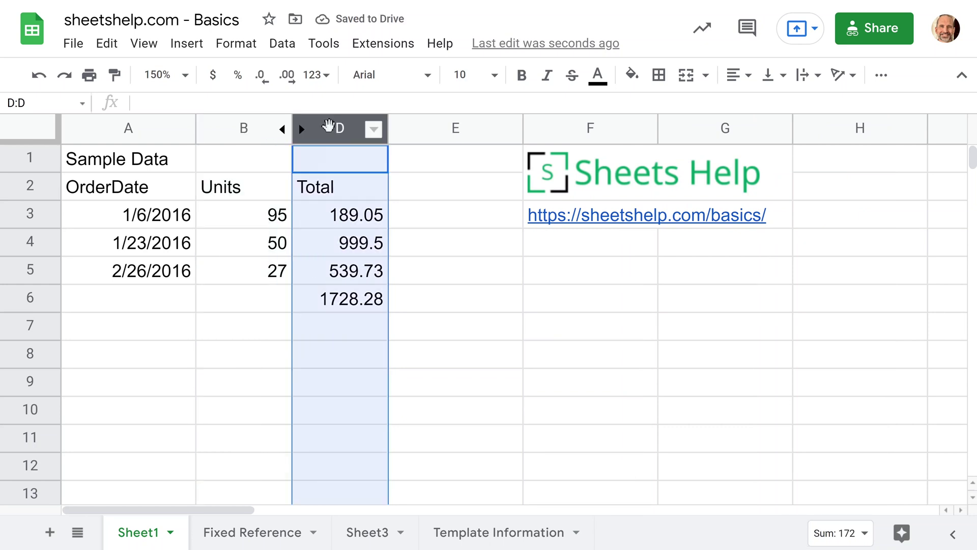
{"action": "double_click", "coordinate": [361, 220]}
{"action": "key", "text": "F9"}
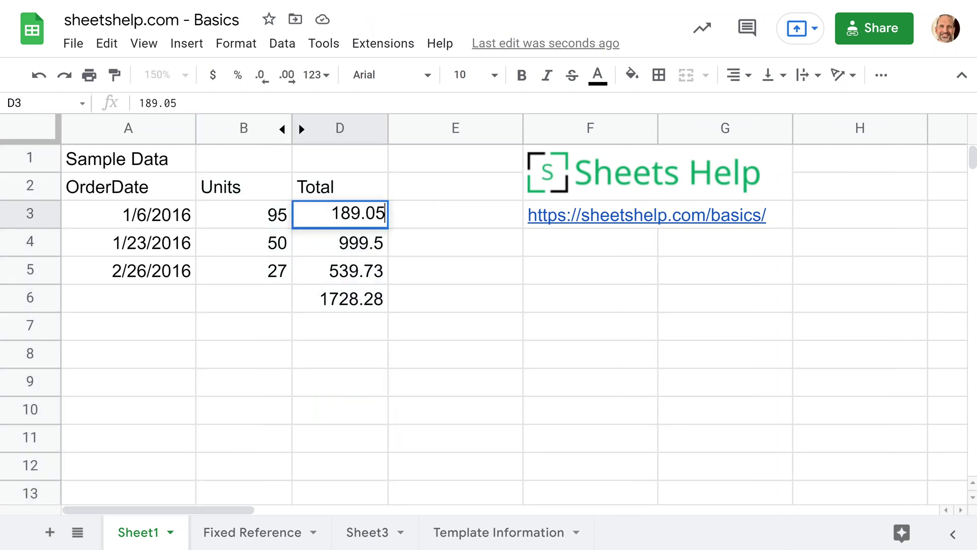
{"action": "key", "text": "ctrl+Return"}
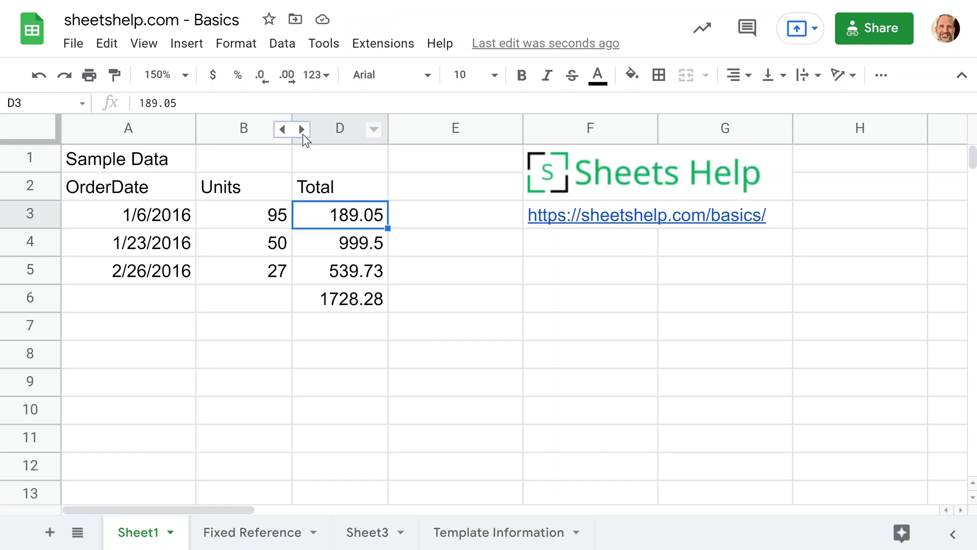
{"action": "left_click", "coordinate": [303, 134]}
Insert two blank rows above row 6 and check the SUM range of the total in D8.
{"action": "left_click", "coordinate": [327, 224]}
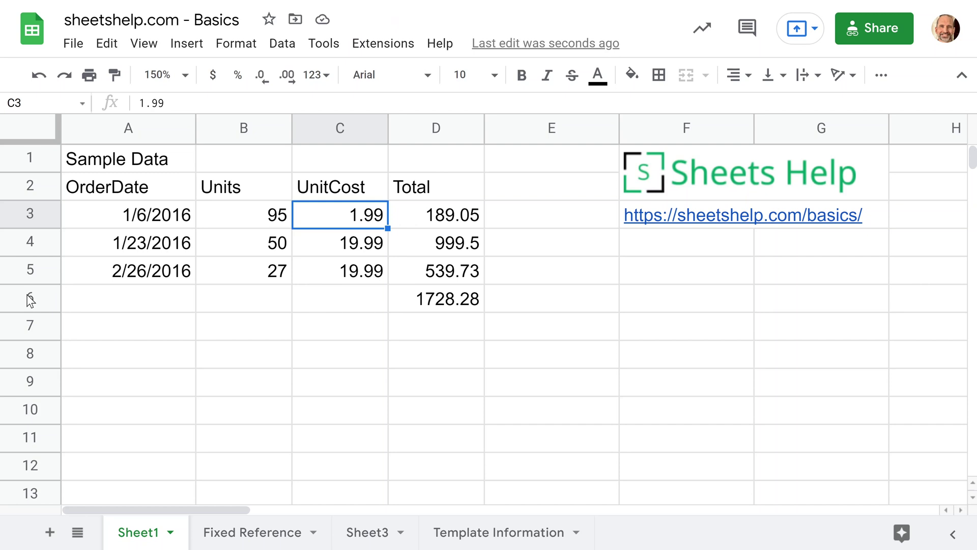
{"action": "left_click_drag", "start_coordinate": [30, 299], "coordinate": [26, 322]}
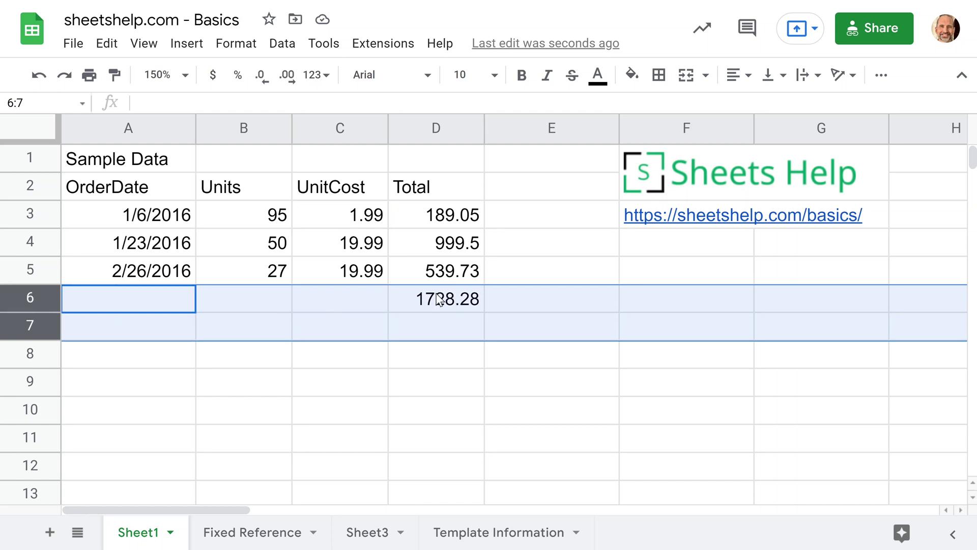
{"action": "right_click", "coordinate": [349, 300]}
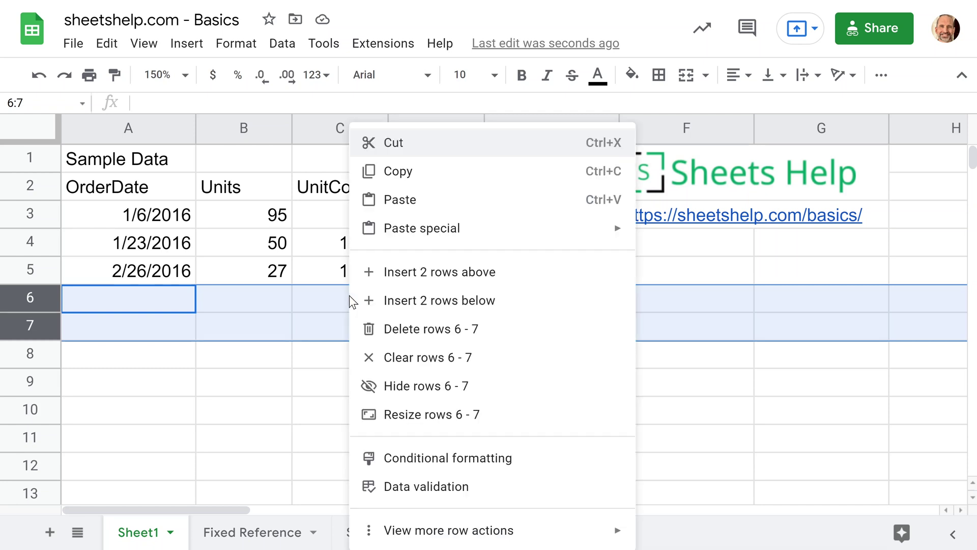
{"action": "left_click", "coordinate": [428, 280]}
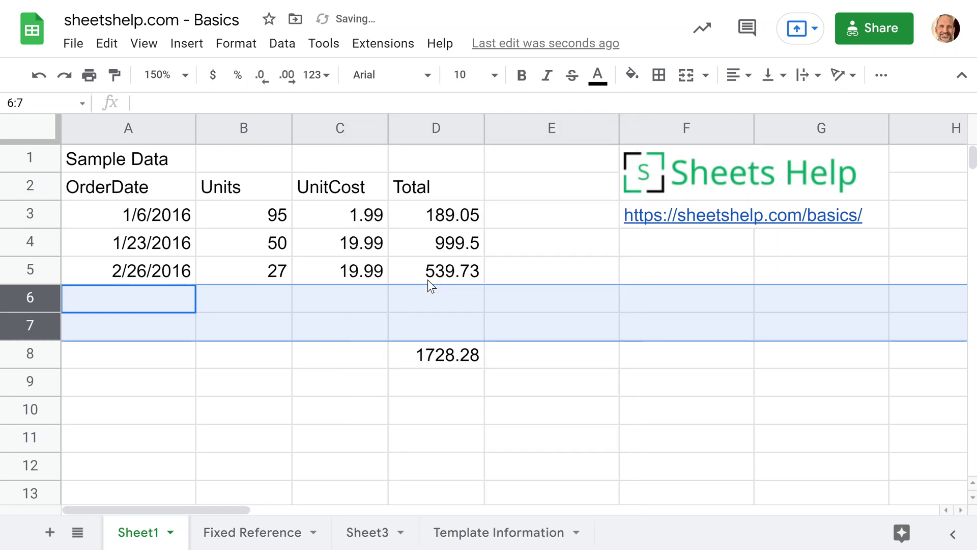
{"action": "left_click", "coordinate": [426, 356]}
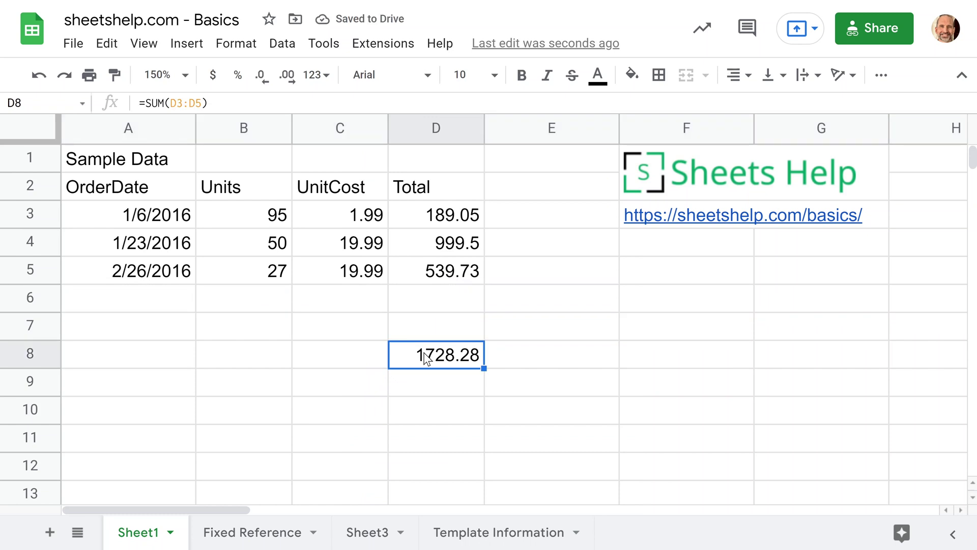
{"action": "double_click", "coordinate": [426, 356]}
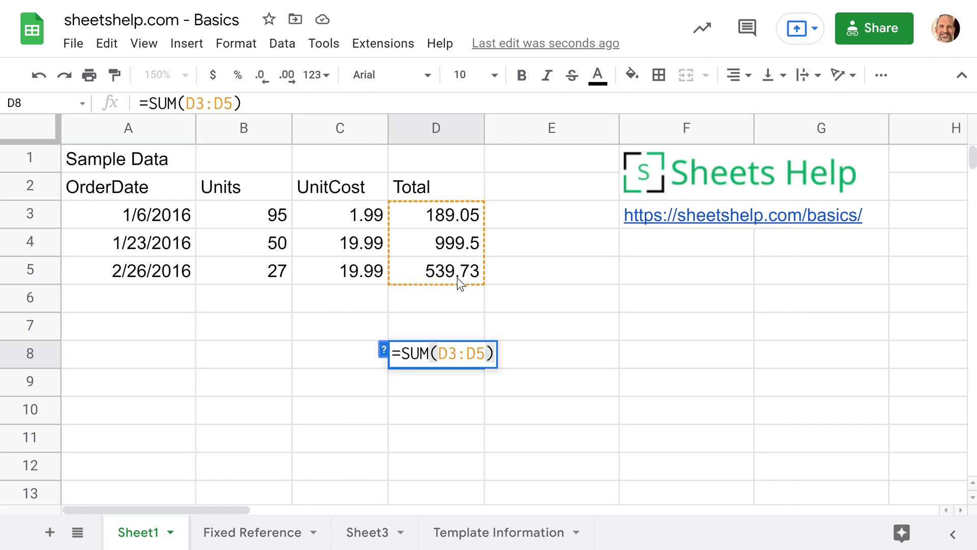
{"action": "key", "text": "Escape"}
Enter 888888 in D7 and extend D8's formula to =SUM(D3:D7).
{"action": "left_click", "coordinate": [410, 318]}
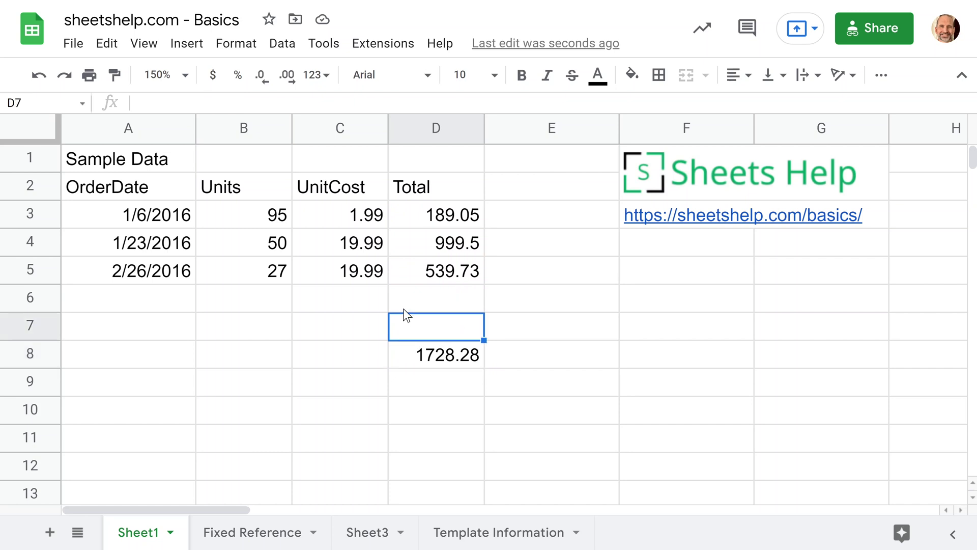
{"action": "type", "text": "888888"}
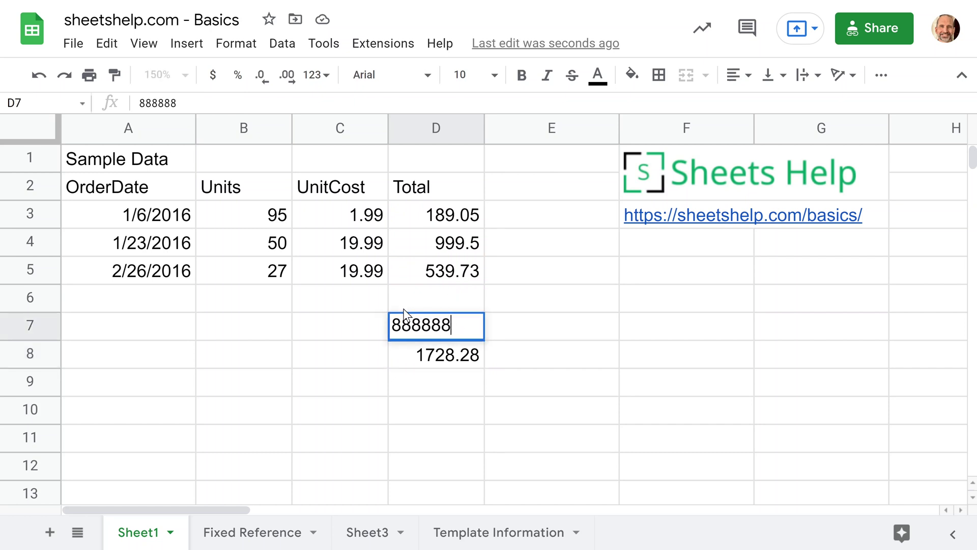
{"action": "key", "text": "Return"}
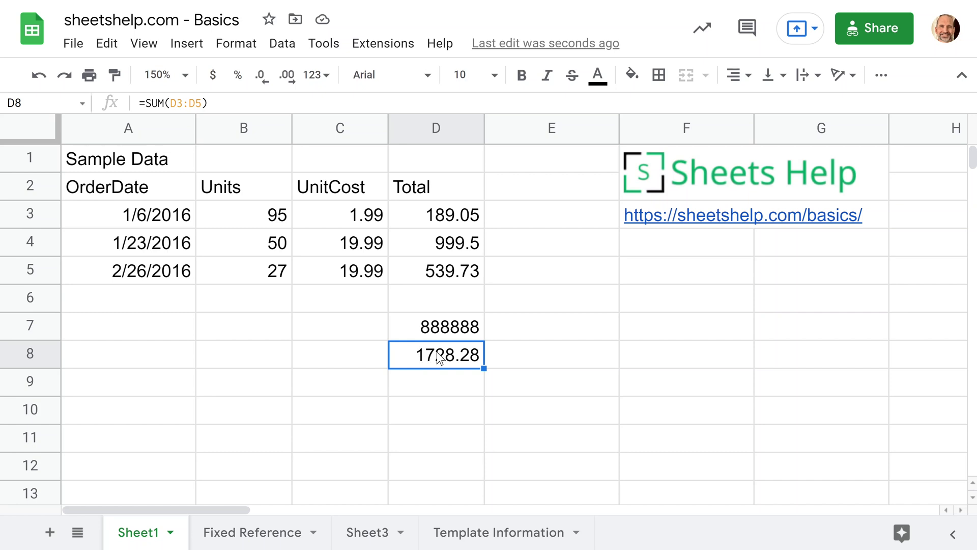
{"action": "double_click", "coordinate": [439, 356]}
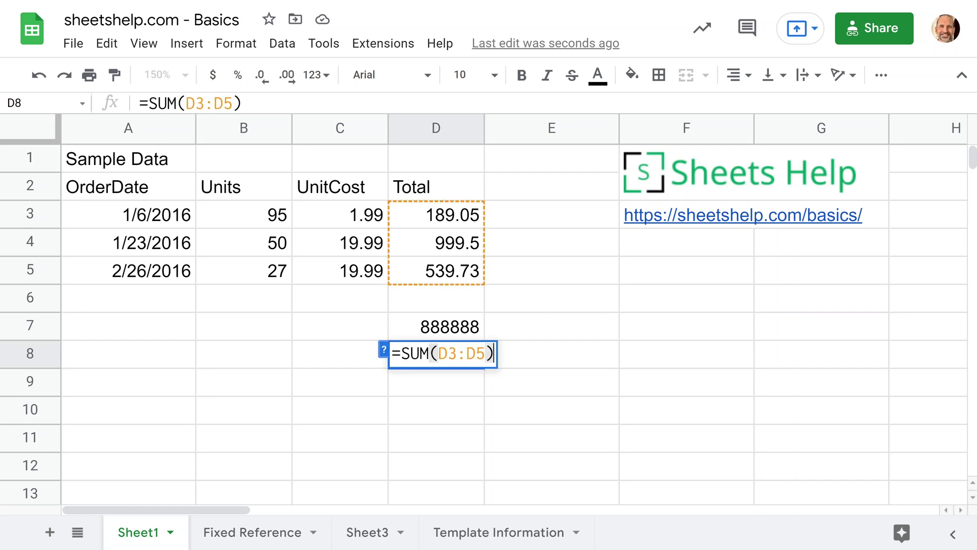
{"action": "key", "text": "Left"}
{"action": "key", "text": "shift+Left"}
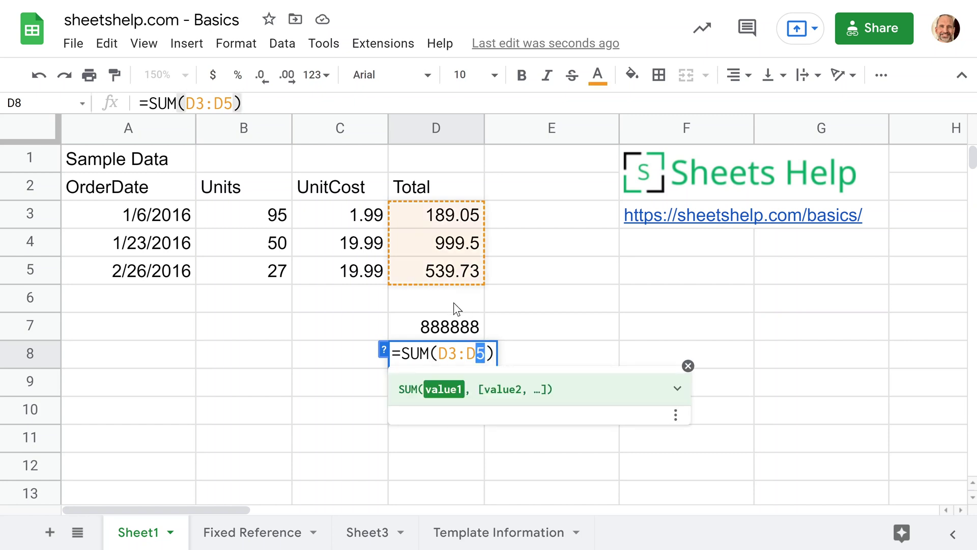
{"action": "type", "text": "7"}
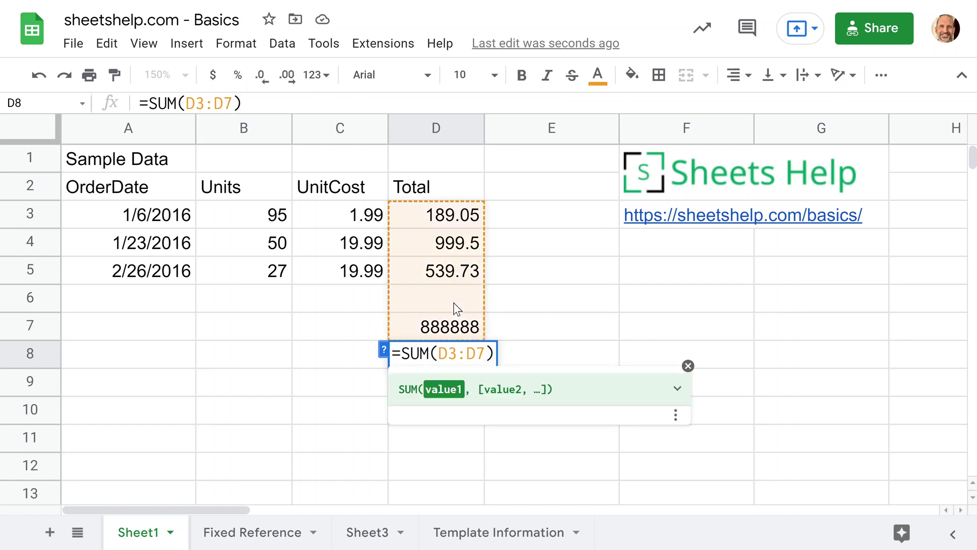
{"action": "key", "text": "Return"}
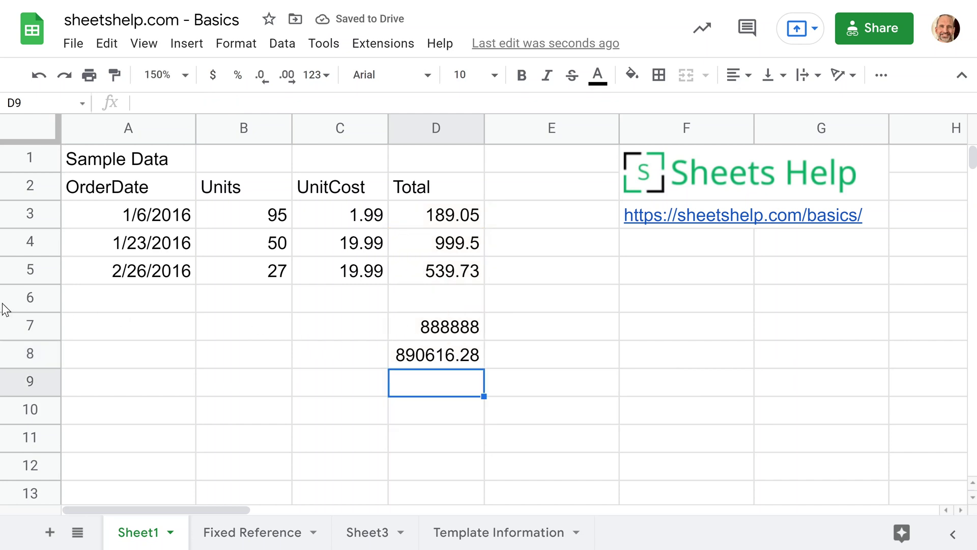
Delete rows 6–7 so D6 returns to =SUM(D3:D5) totalling 1728.28.
{"action": "left_click_drag", "start_coordinate": [14, 297], "coordinate": [23, 325]}
{"action": "right_click", "coordinate": [23, 324]}
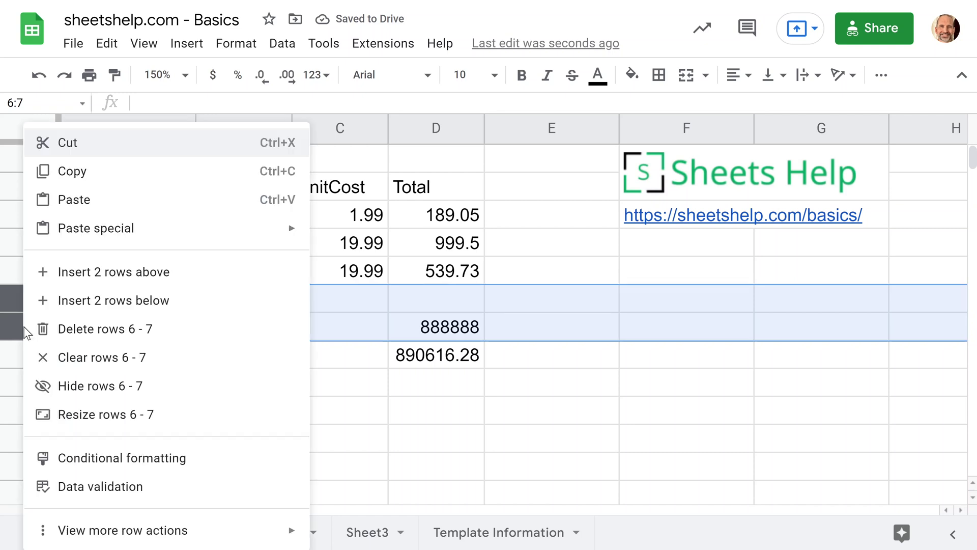
{"action": "left_click", "coordinate": [66, 327]}
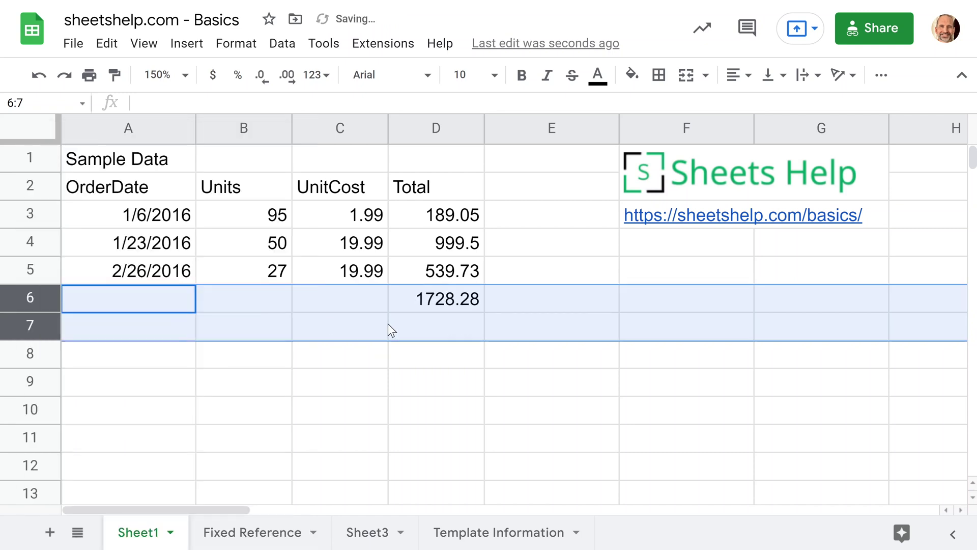
{"action": "left_click", "coordinate": [436, 299]}
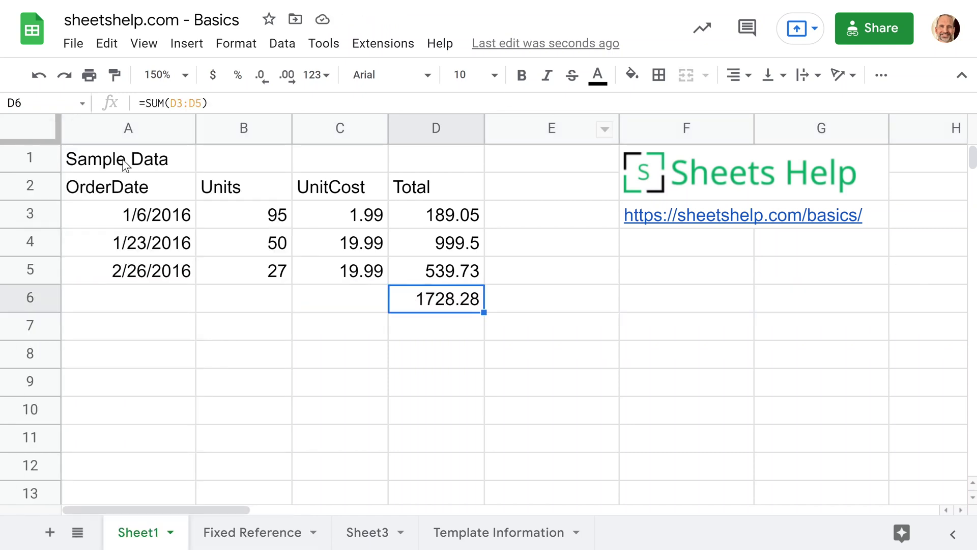
{"action": "left_click", "coordinate": [160, 275]}
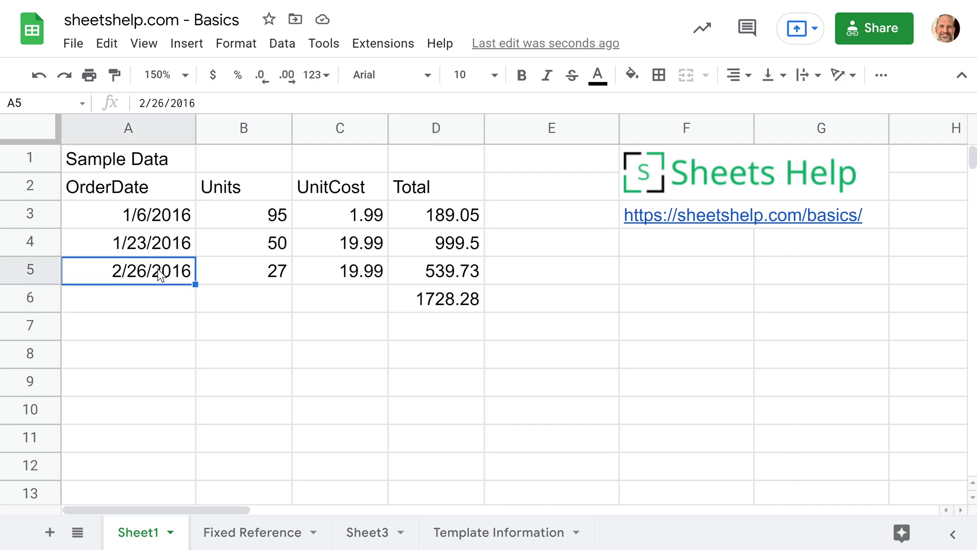
{"action": "left_click", "coordinate": [240, 247]}
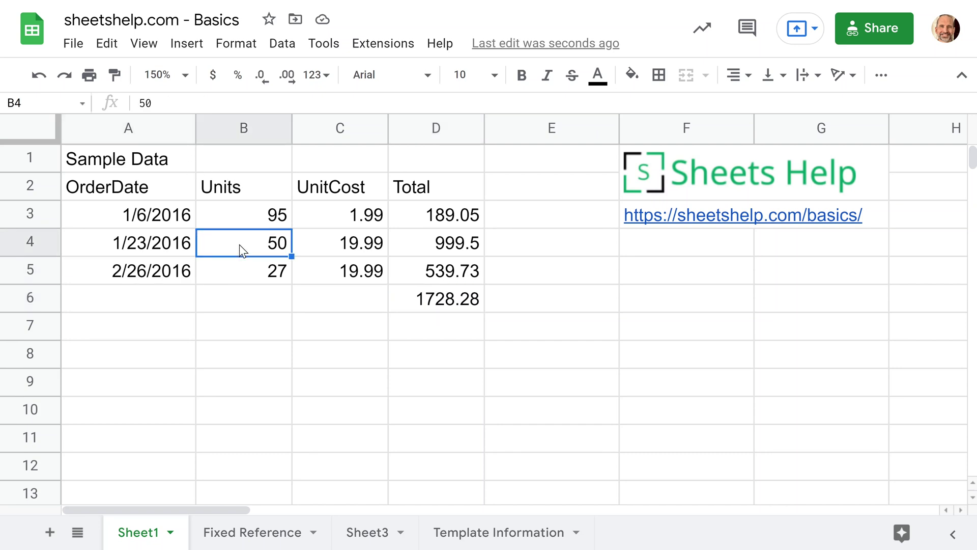
{"action": "left_click", "coordinate": [51, 248]}
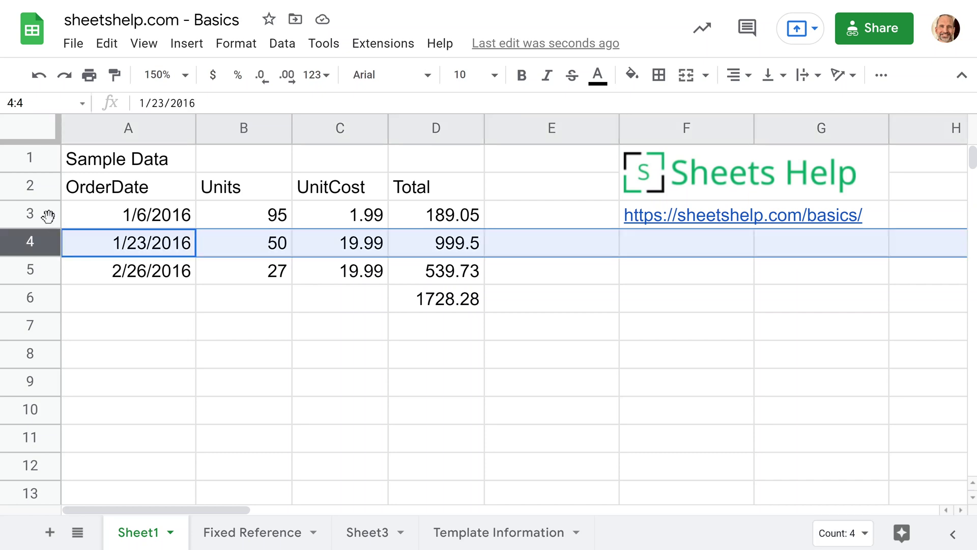
{"action": "left_click", "coordinate": [48, 216]}
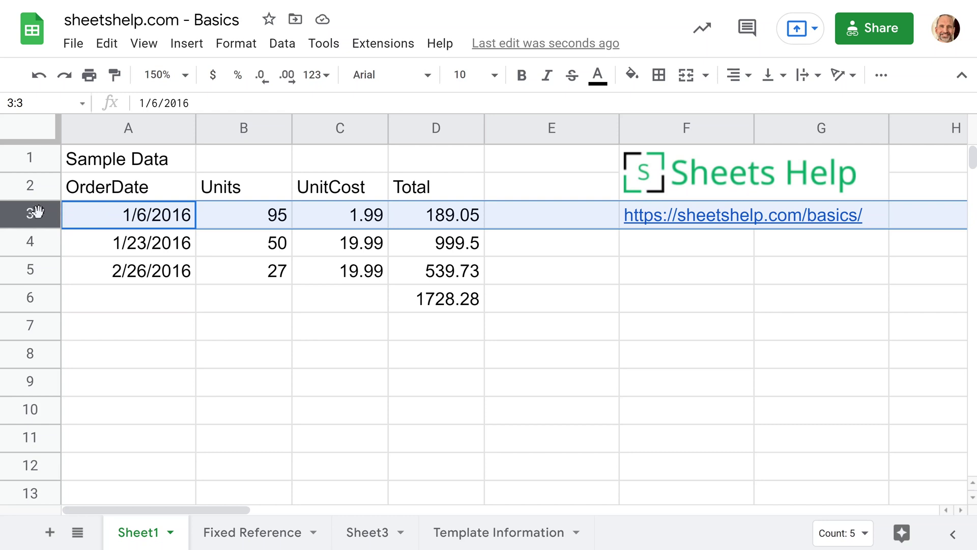
{"action": "mouse_move", "coordinate": [38, 211]}
{"action": "left_mouse_down"}
{"action": "mouse_move", "coordinate": [41, 236]}
{"action": "mouse_move", "coordinate": [11, 253]}
{"action": "mouse_move", "coordinate": [46, 270]}
{"action": "mouse_move", "coordinate": [47, 352]}
{"action": "mouse_move", "coordinate": [65, 239]}
{"action": "left_mouse_up"}
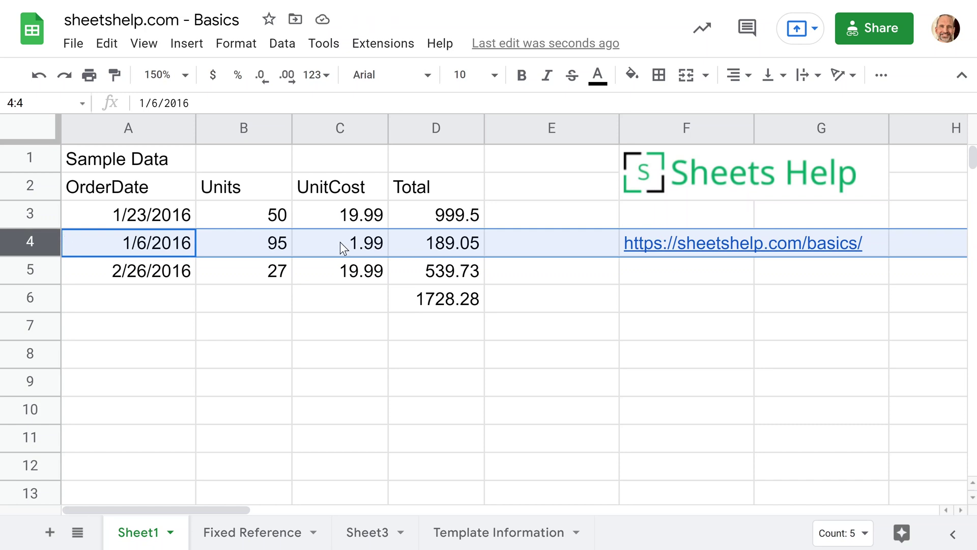
{"action": "left_click", "coordinate": [559, 244]}
{"action": "left_click", "coordinate": [628, 255]}
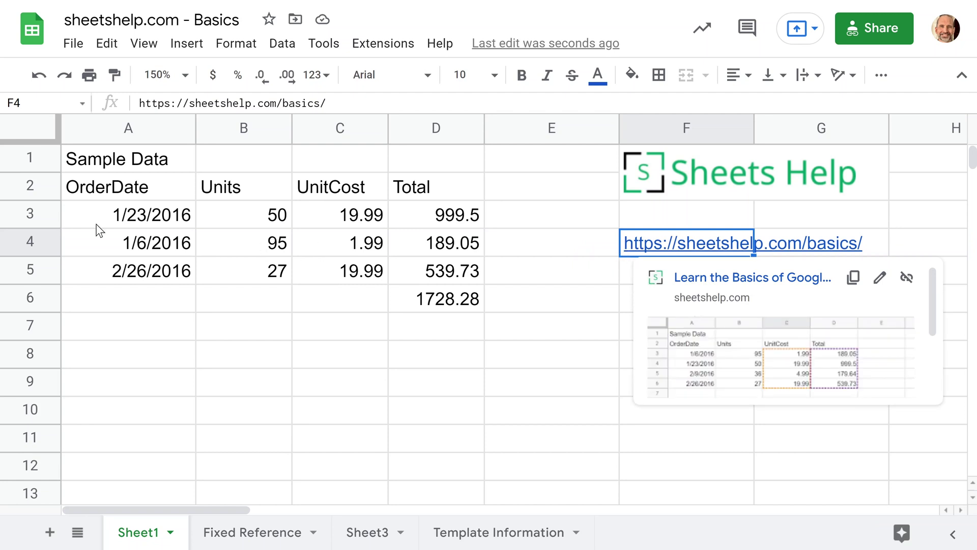
{"action": "left_click", "coordinate": [31, 214]}
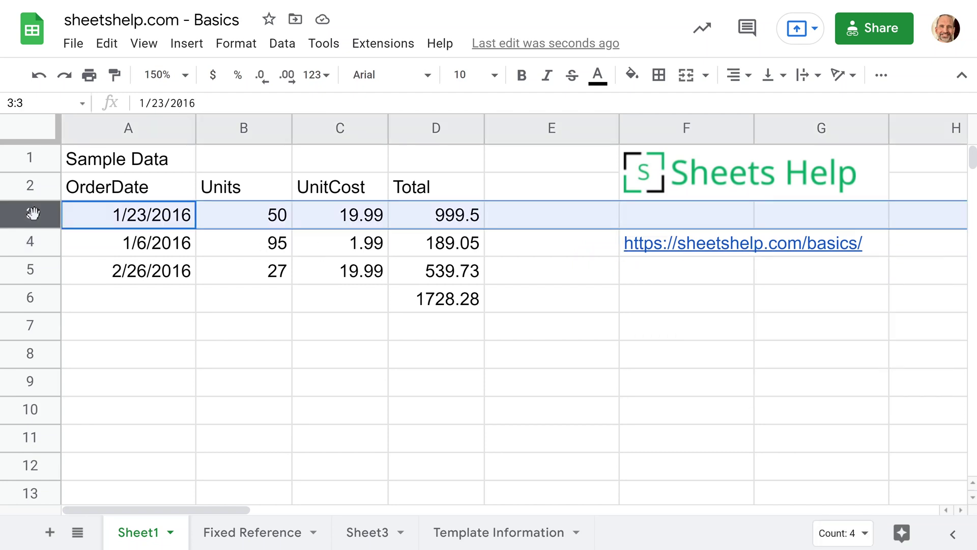
{"action": "key", "text": "ctrl+z"}
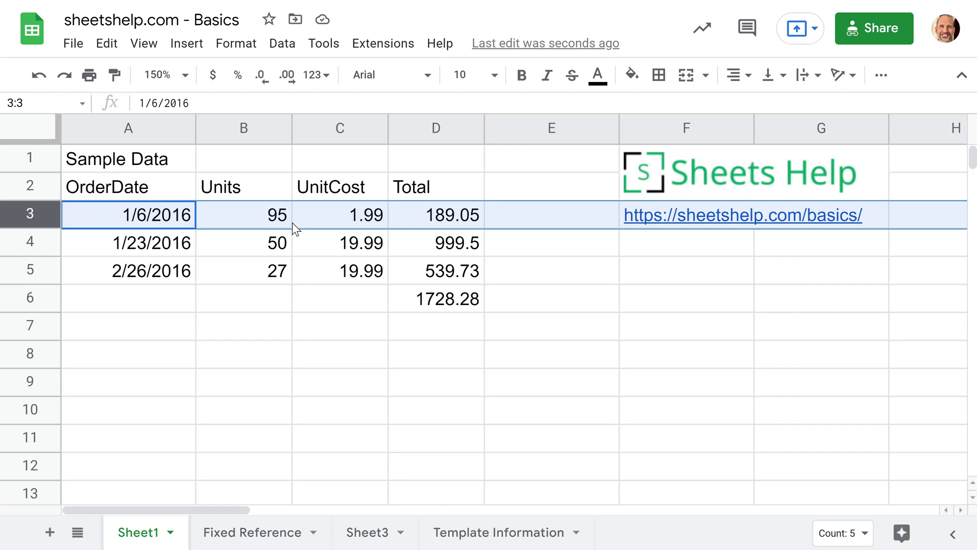
{"action": "left_click_drag", "start_coordinate": [138, 218], "coordinate": [380, 242]}
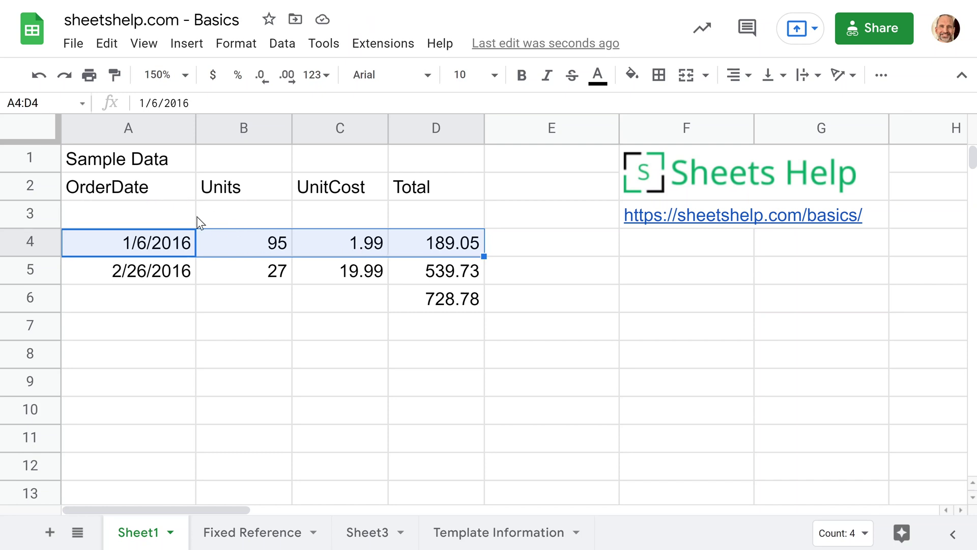
{"action": "left_click", "coordinate": [38, 75]}
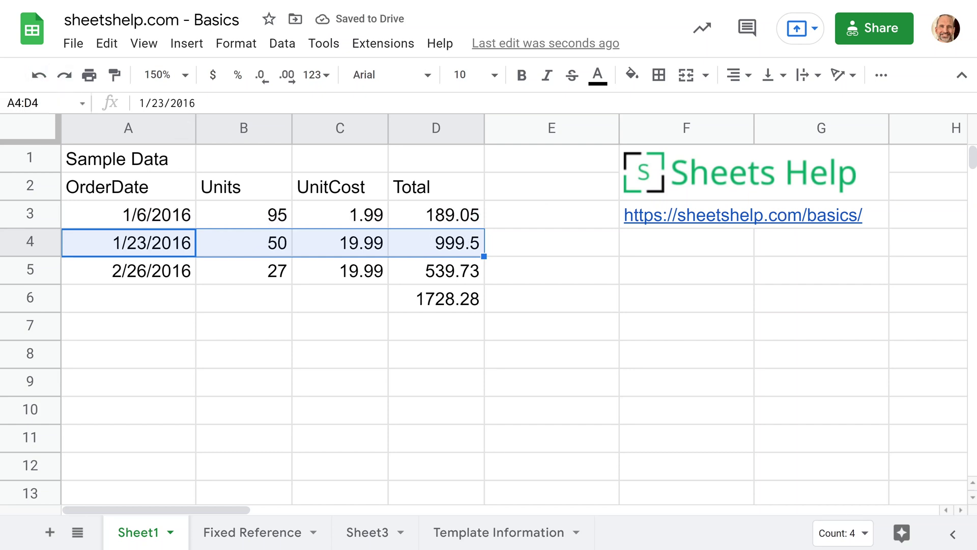
Replace the Units value 95 in B3 with 55.
{"action": "left_click", "coordinate": [286, 245]}
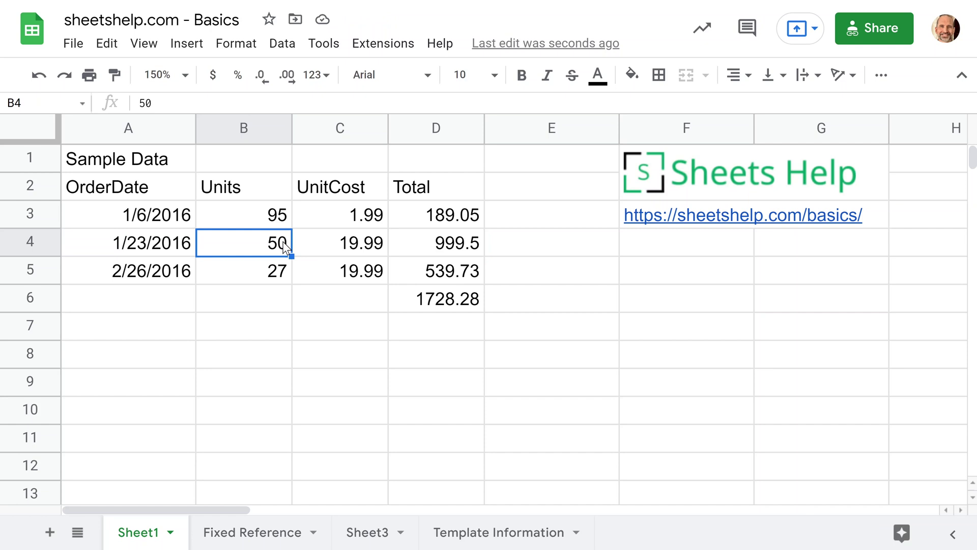
{"action": "left_click", "coordinate": [256, 226]}
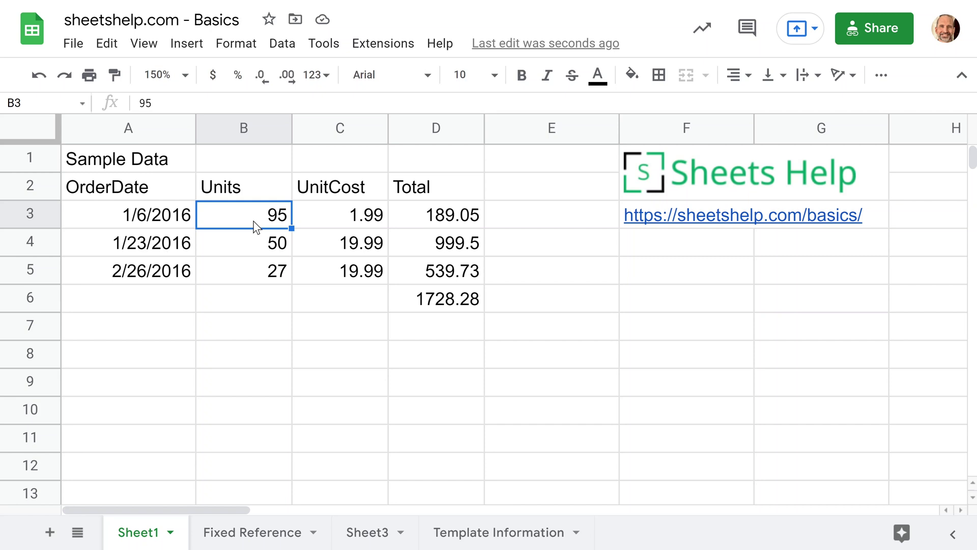
{"action": "key", "text": "Delete"}
{"action": "left_click_drag", "start_coordinate": [428, 213], "coordinate": [427, 270]}
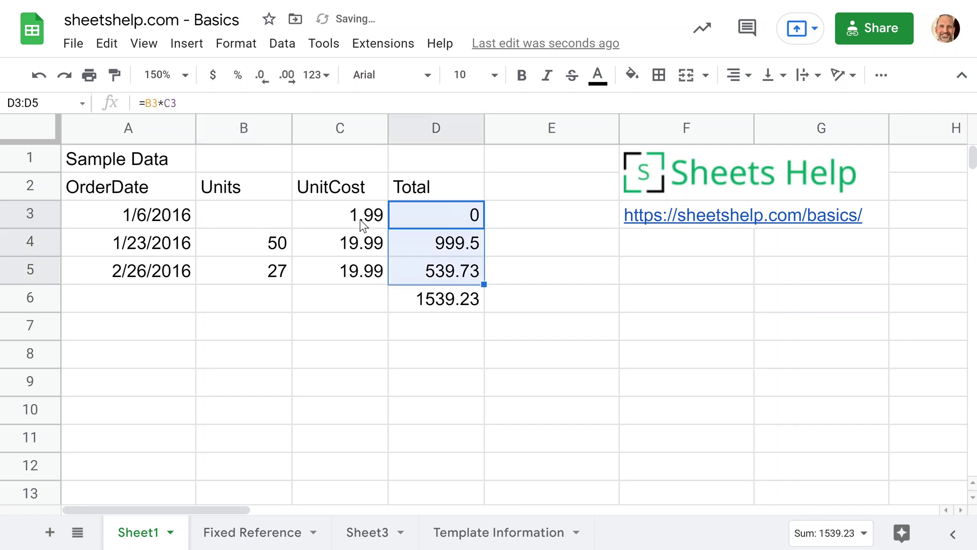
{"action": "left_click", "coordinate": [278, 224]}
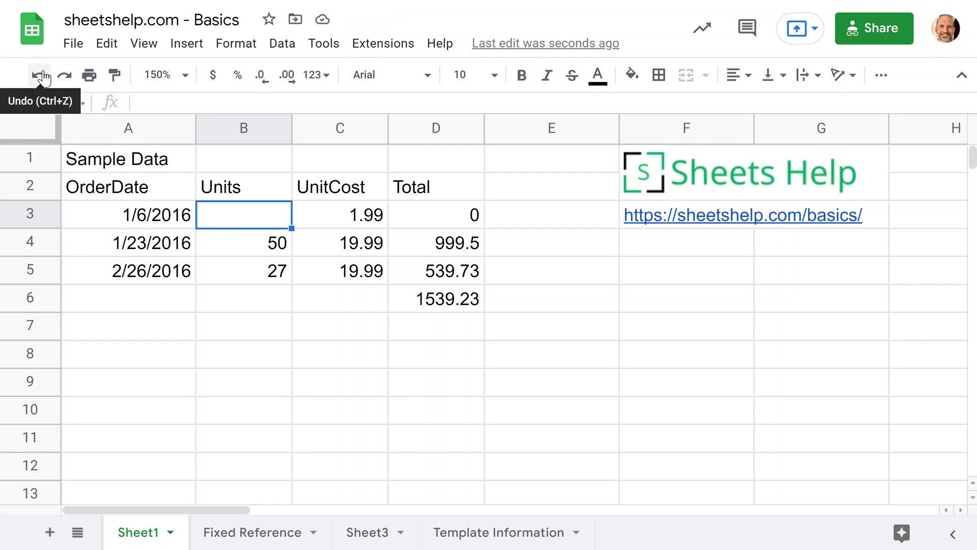
{"action": "type", "text": "55"}
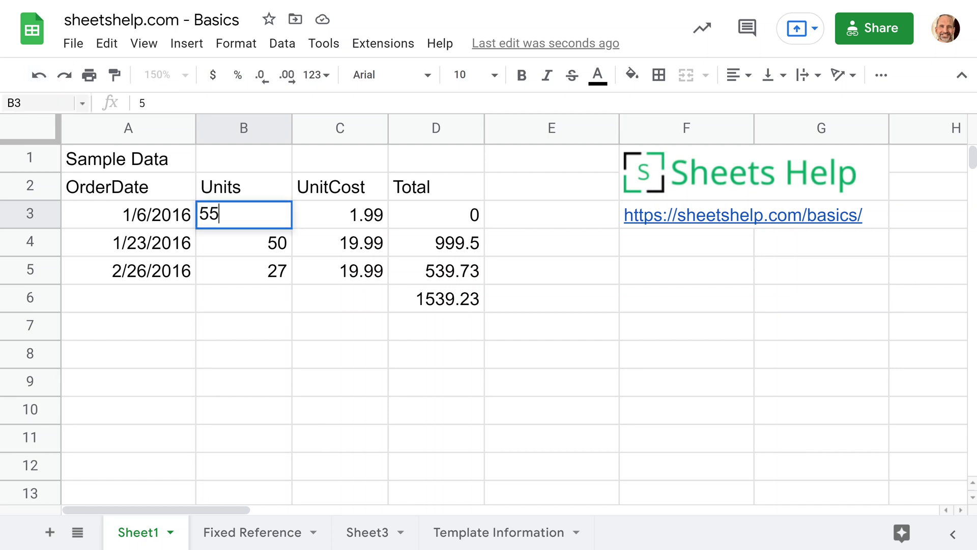
{"action": "key", "text": "Return"}
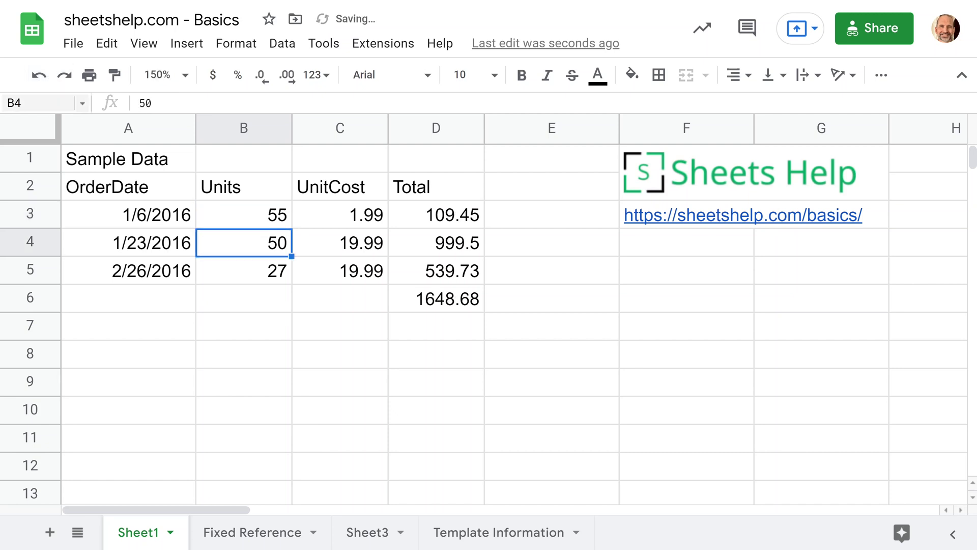
Delete cell B3 shifting cells left, then inspect the #REF! in C3 and the totals.
{"action": "right_click", "coordinate": [204, 214]}
{"action": "mouse_move", "coordinate": [308, 410]}
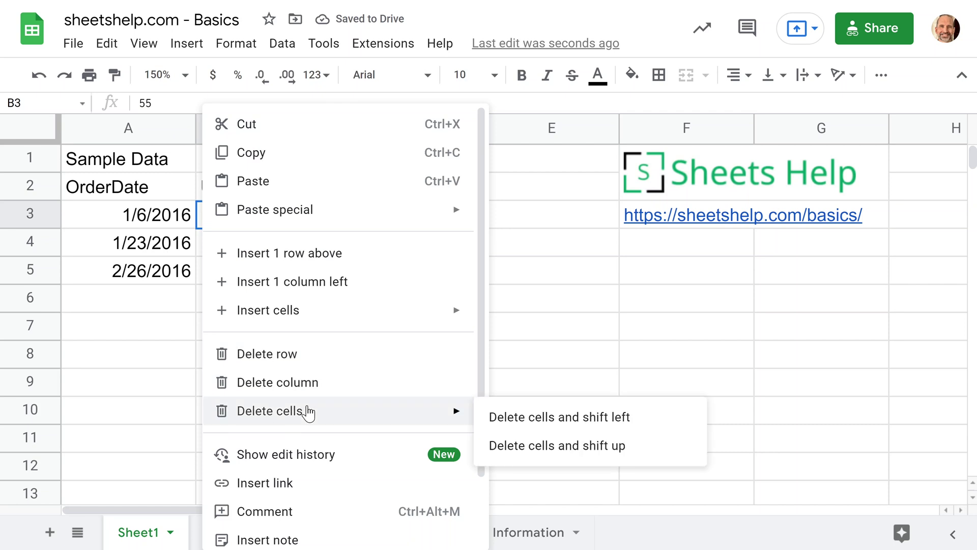
{"action": "left_click", "coordinate": [530, 416]}
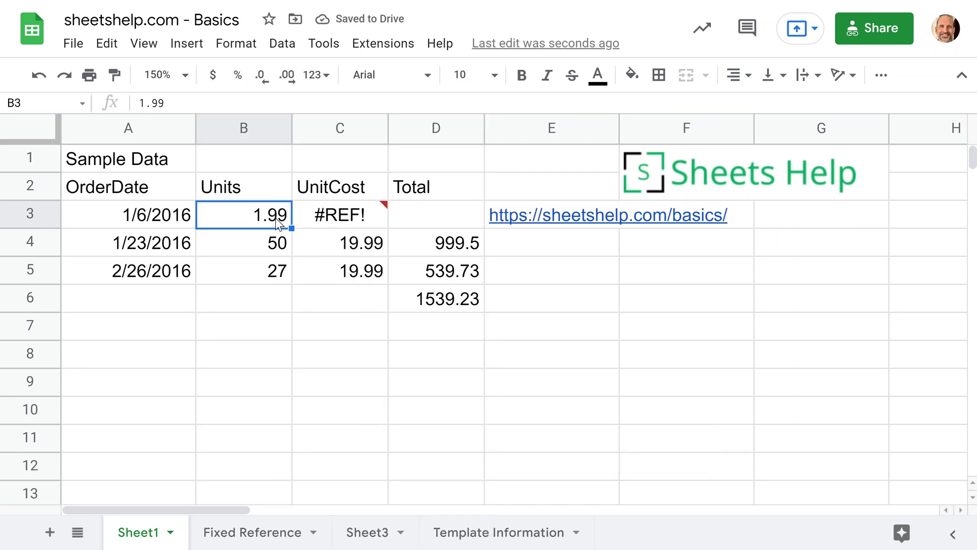
{"action": "left_click", "coordinate": [325, 215]}
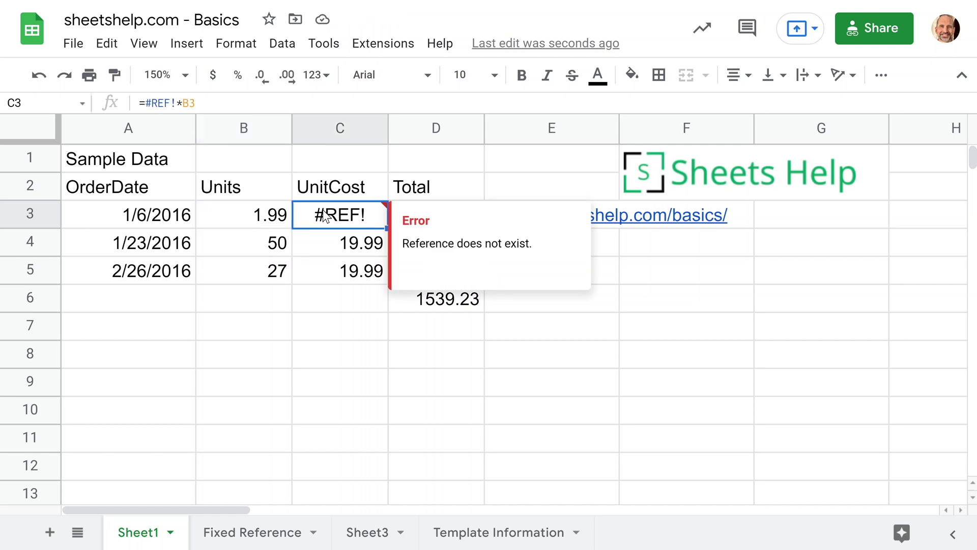
{"action": "double_click", "coordinate": [410, 300]}
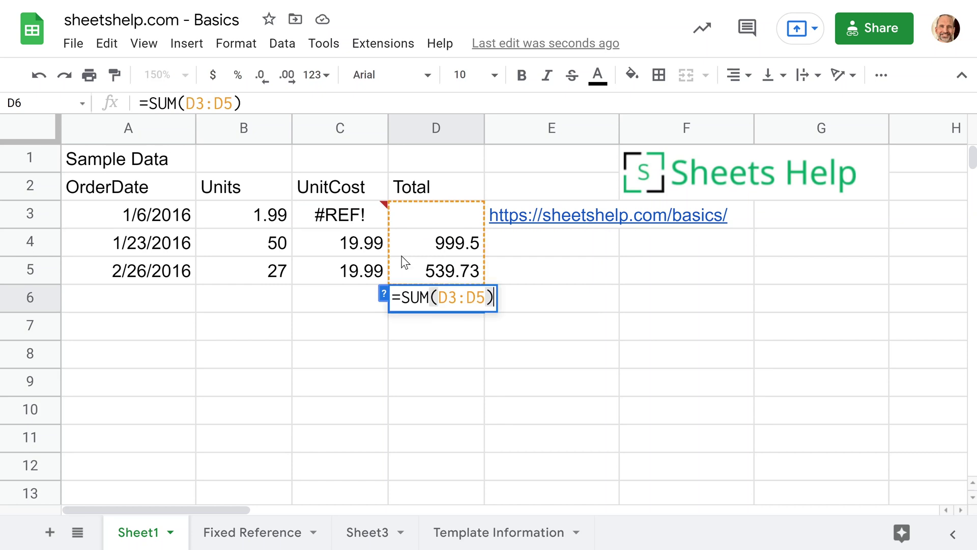
{"action": "left_click", "coordinate": [367, 228]}
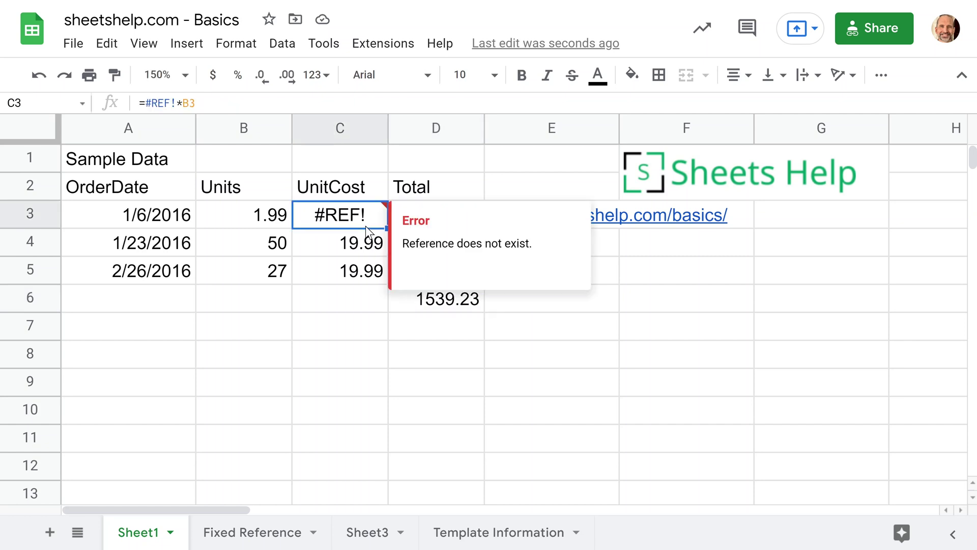
{"action": "left_click", "coordinate": [428, 240]}
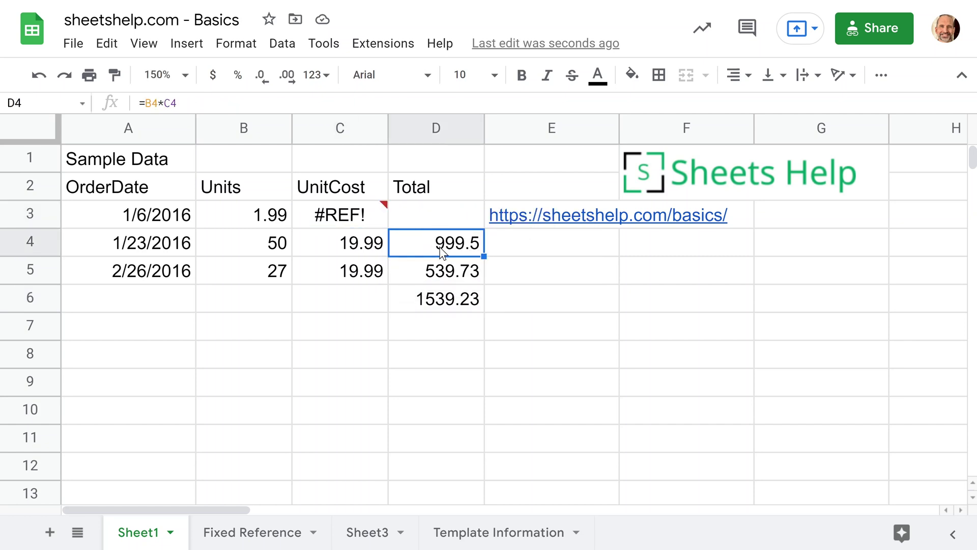
Open D6's =SUM(D3:D5) formula and highlight the D3:D5 range text.
{"action": "left_click", "coordinate": [436, 299]}
{"action": "double_click", "coordinate": [437, 300]}
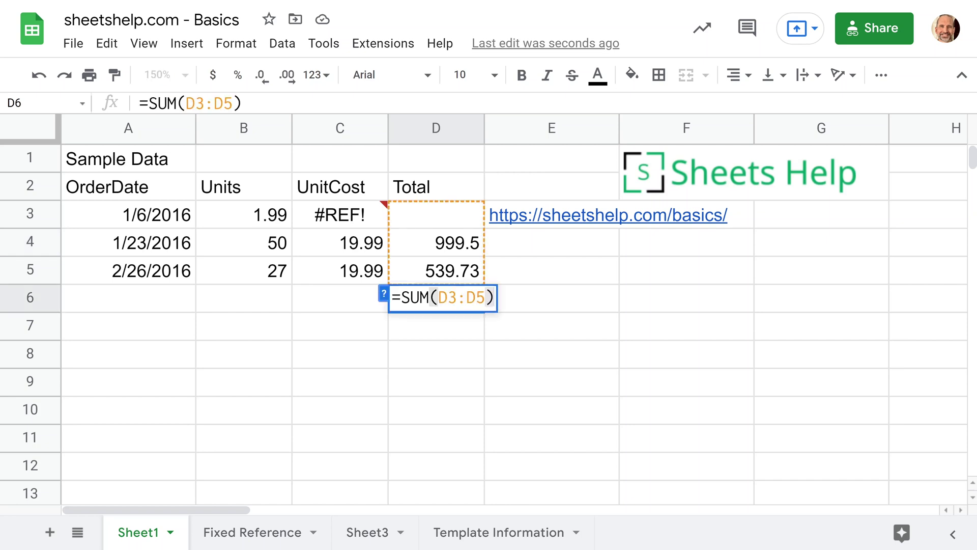
{"action": "left_click", "coordinate": [437, 298]}
{"action": "left_click_drag", "start_coordinate": [438, 297], "coordinate": [485, 297]}
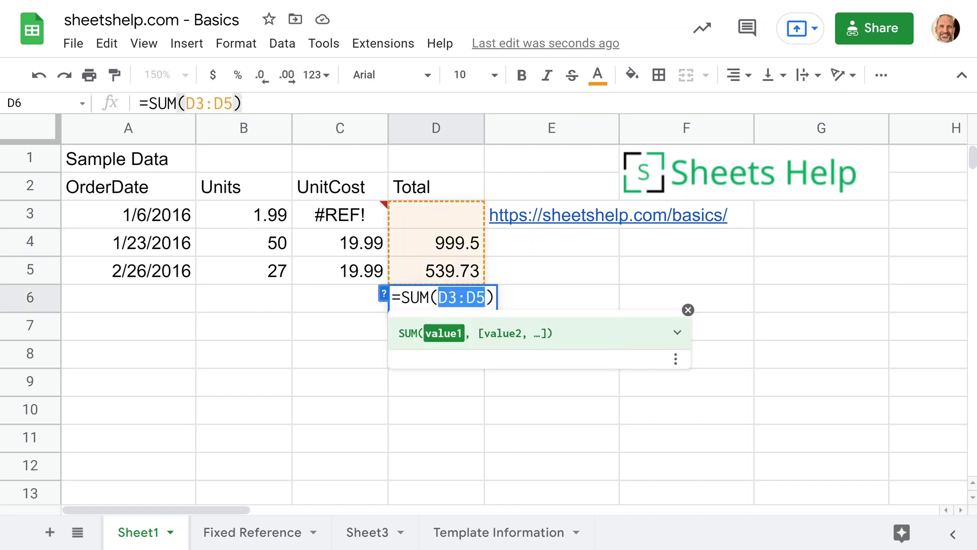